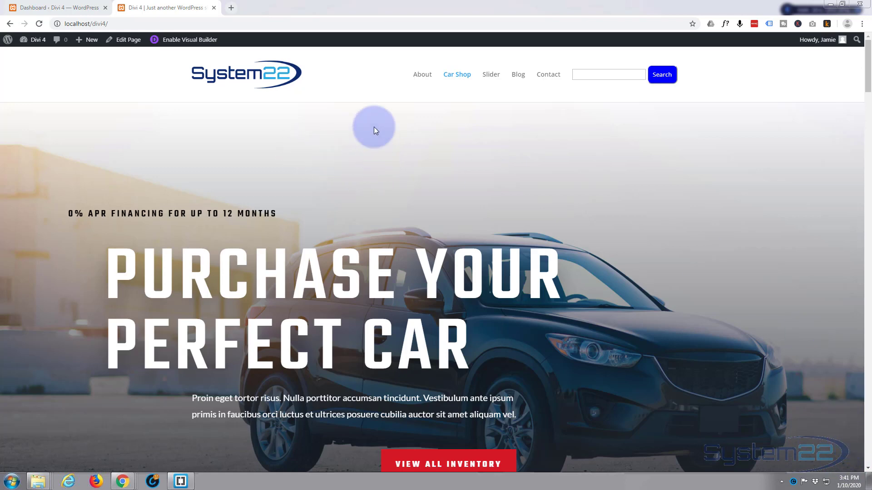
Examine the car shop page and the behaviour of its built-in back-to-top button
scroll(372, 140, "down", 5)
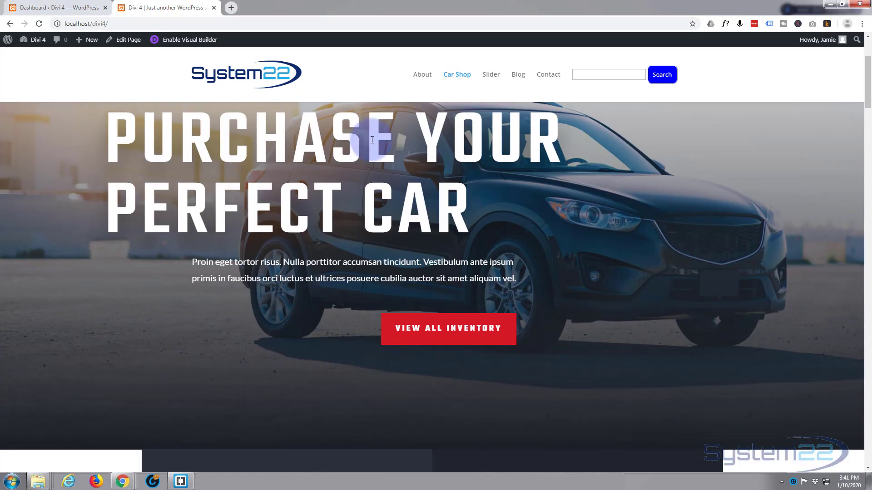
scroll(372, 140, "down", 7)
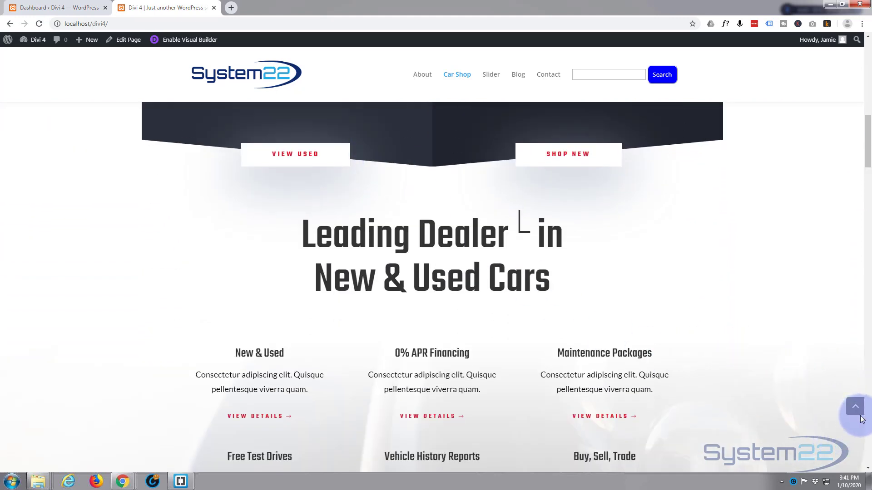
scroll(617, 317, "up", 5)
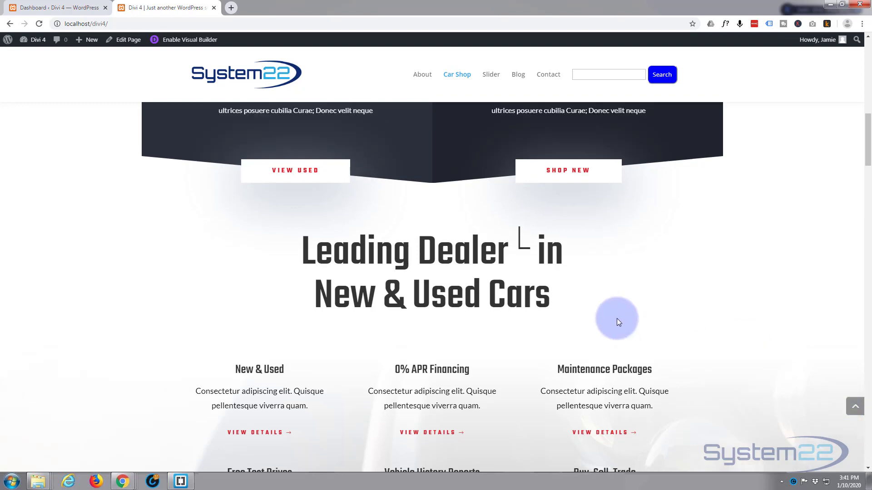
scroll(620, 320, "up", 8)
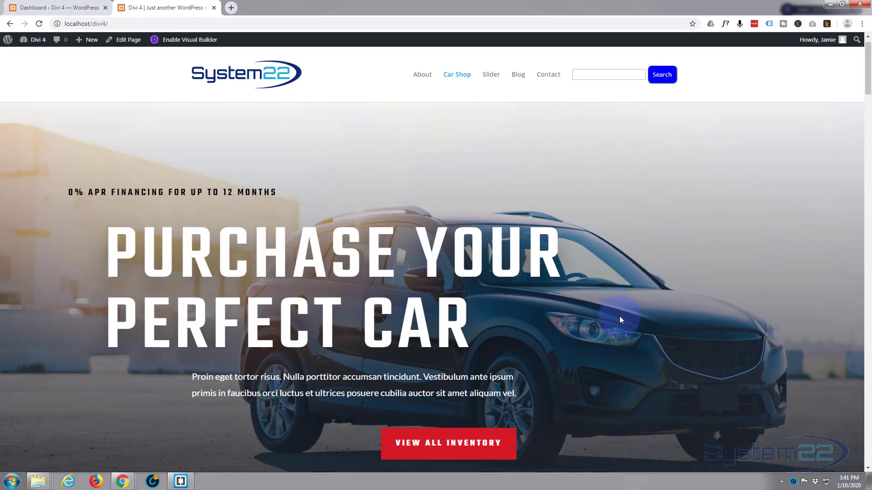
scroll(620, 320, "down", 5)
scroll(619, 316, "down", 10)
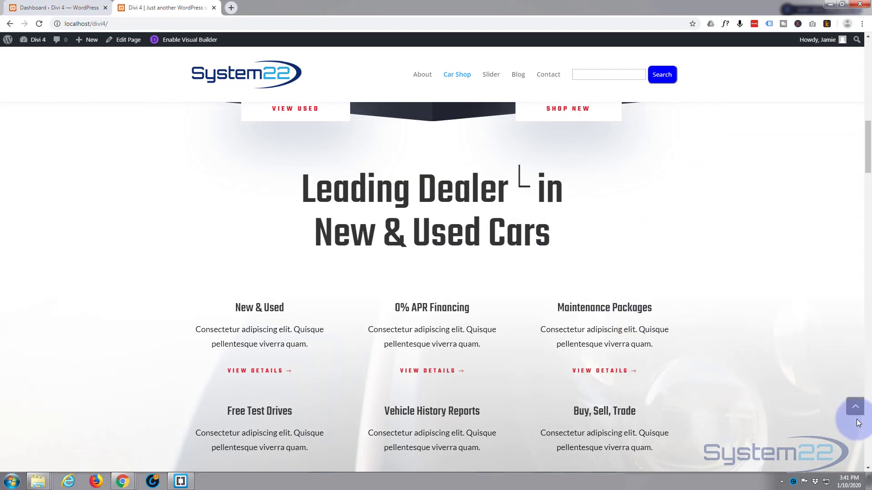
scroll(664, 396, "up", 3)
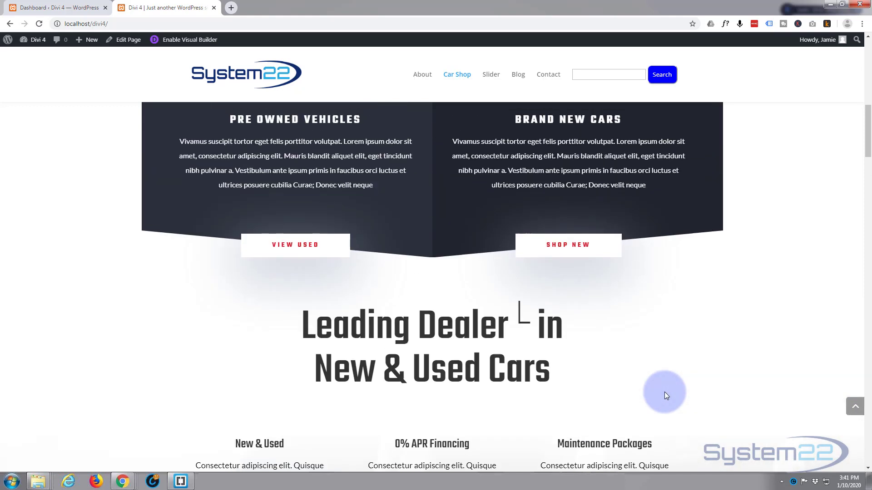
scroll(665, 395, "up", 3)
scroll(666, 393, "up", 8)
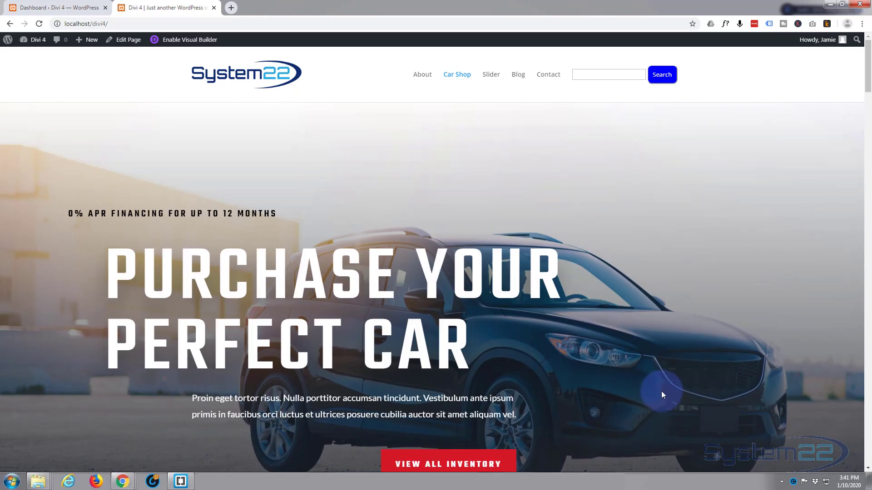
Disable the Back To Top Button in the general Divi Theme Options and save the changes
left_click(59, 9)
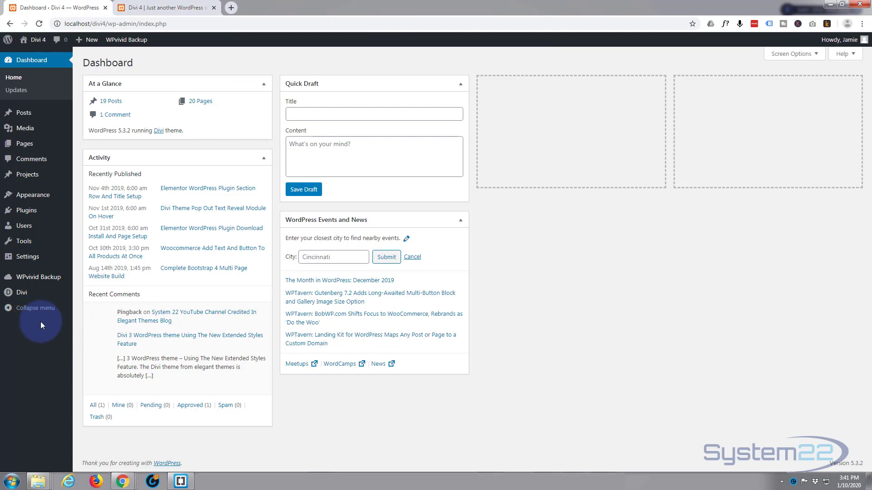
mouse_move(24, 296)
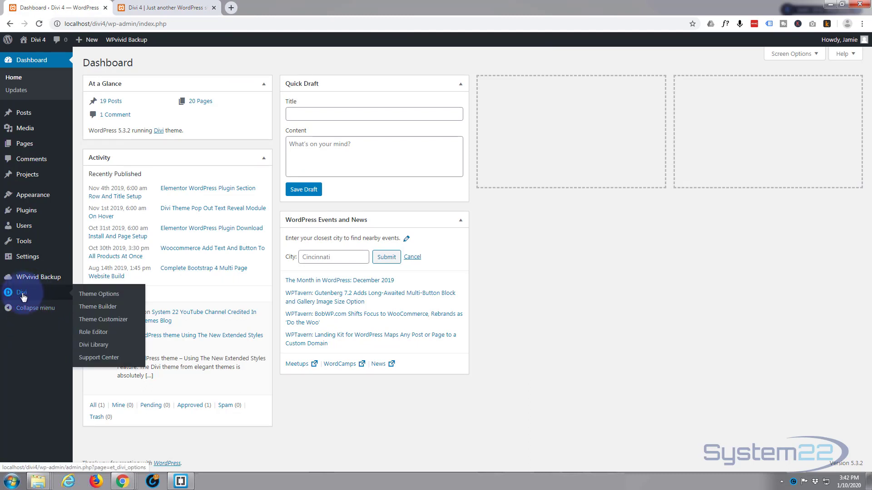
left_click(101, 295)
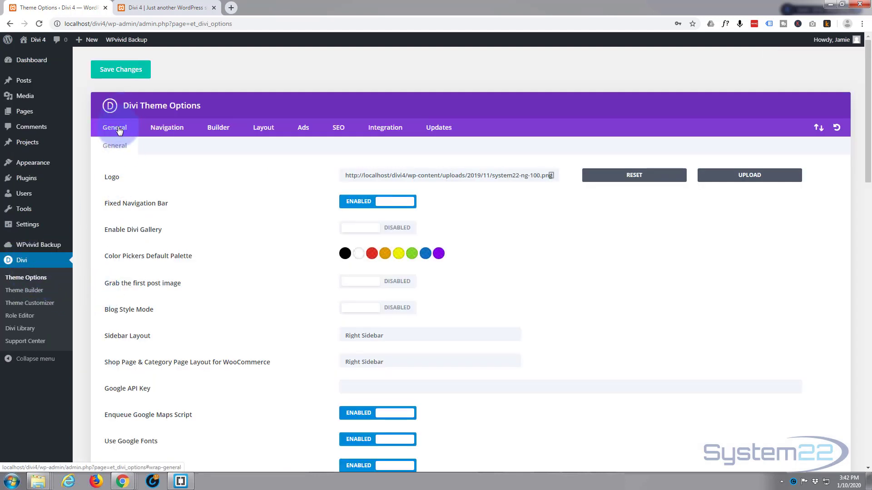
scroll(278, 227, "down", 6)
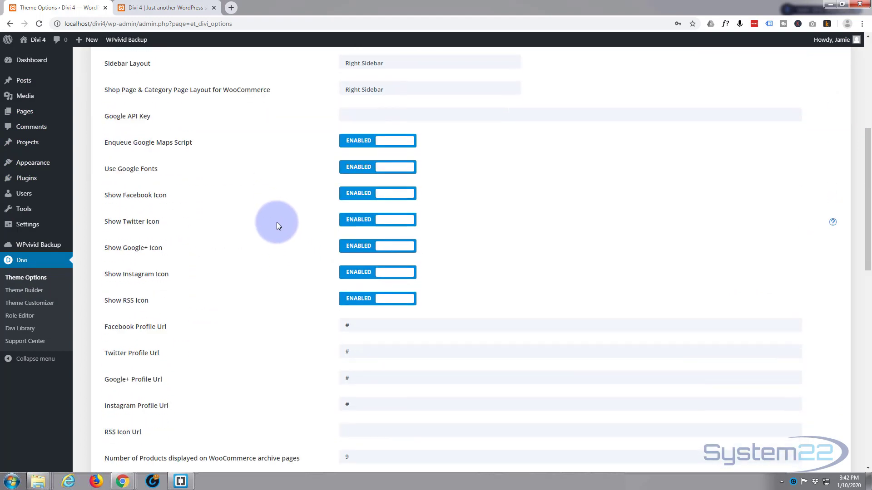
scroll(278, 226, "down", 3)
scroll(278, 225, "down", 4)
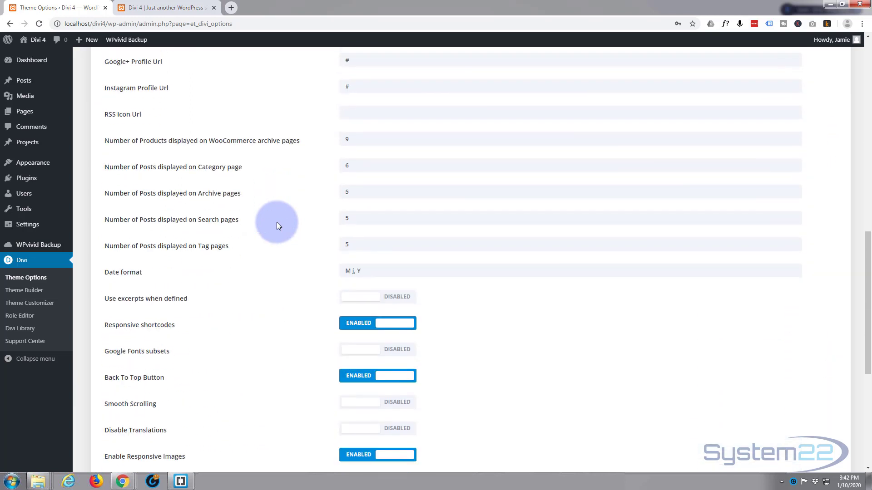
scroll(278, 226, "down", 1)
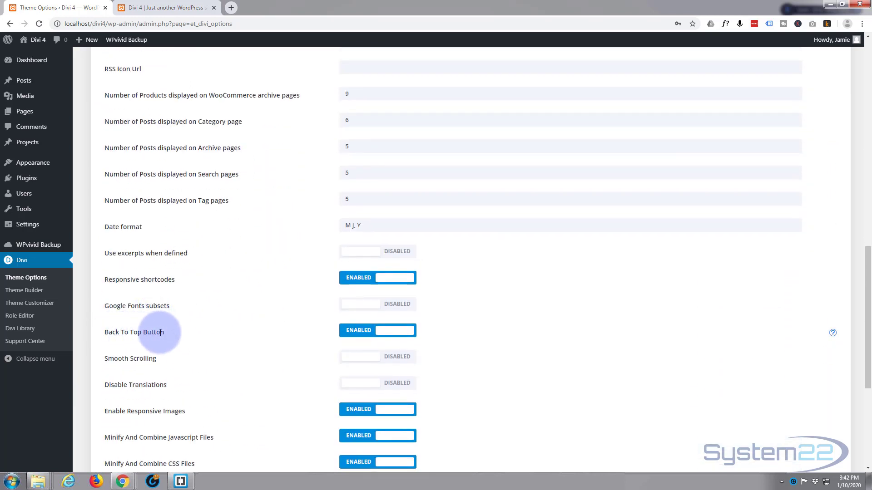
left_click(384, 334)
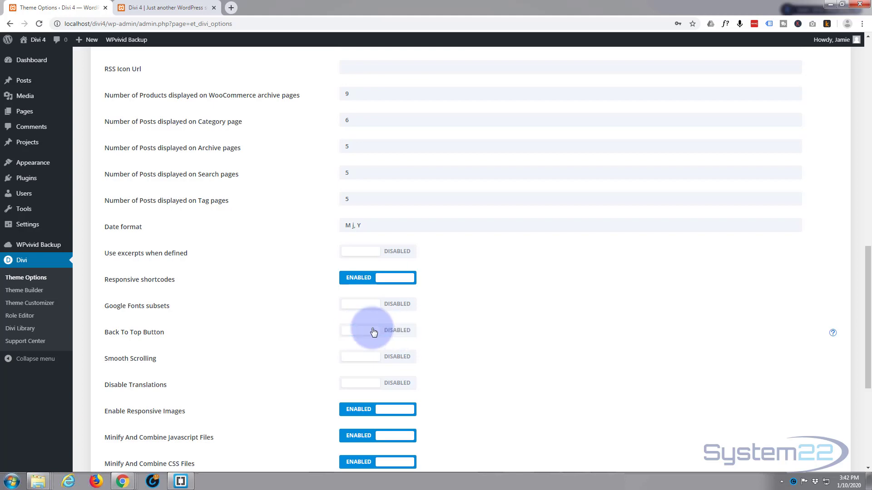
scroll(250, 328, "down", 5)
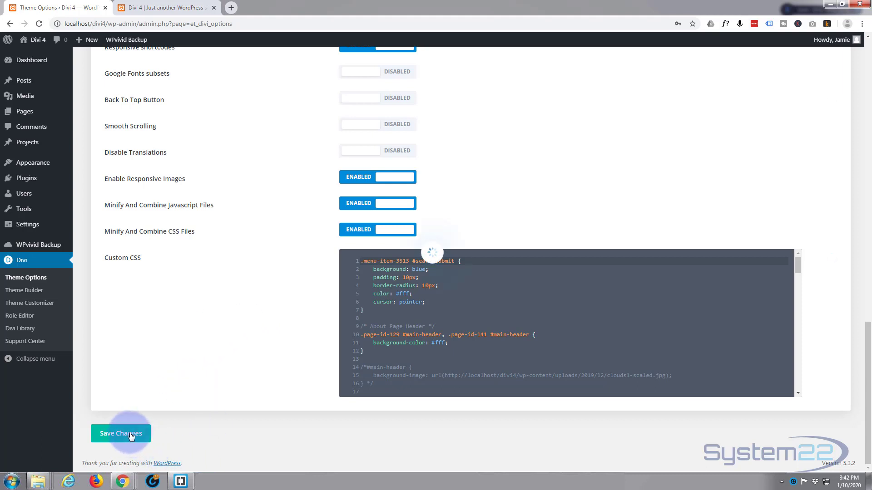
Reload the live car shop page and check whether the back-to-top button is still shown
left_click(143, 9)
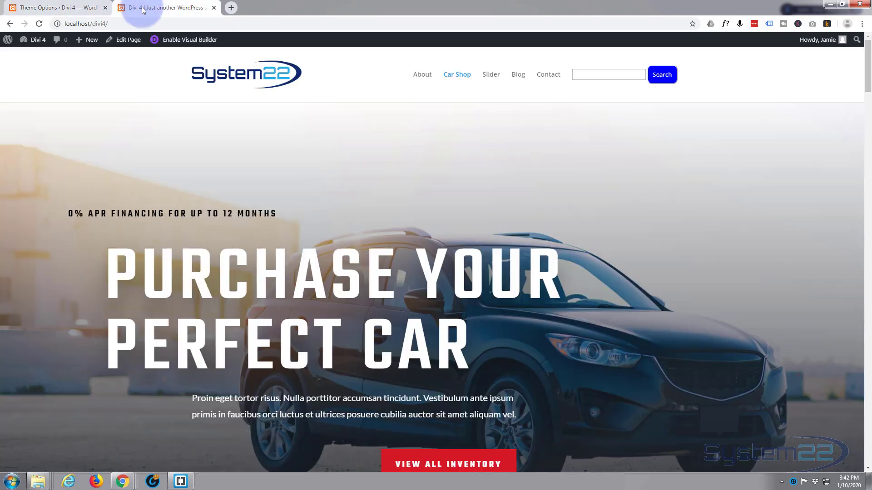
left_click(39, 24)
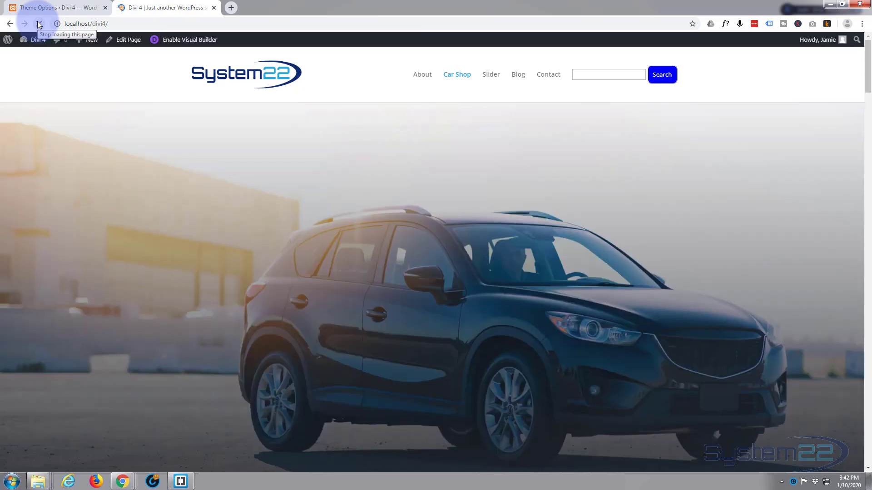
scroll(348, 178, "down", 5)
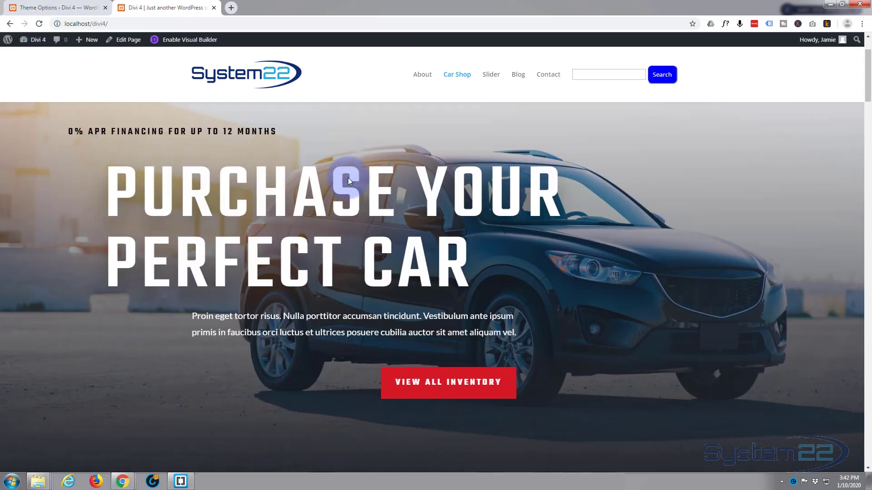
scroll(348, 178, "down", 15)
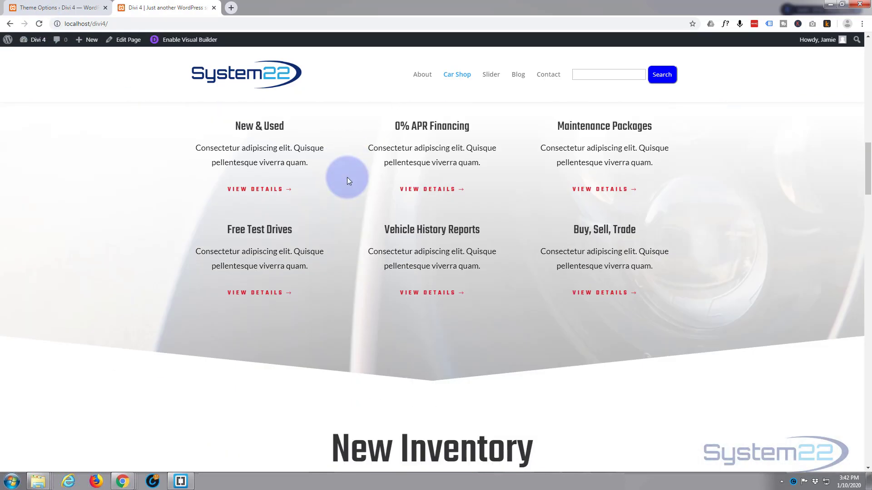
scroll(347, 178, "down", 5)
scroll(346, 178, "up", 12)
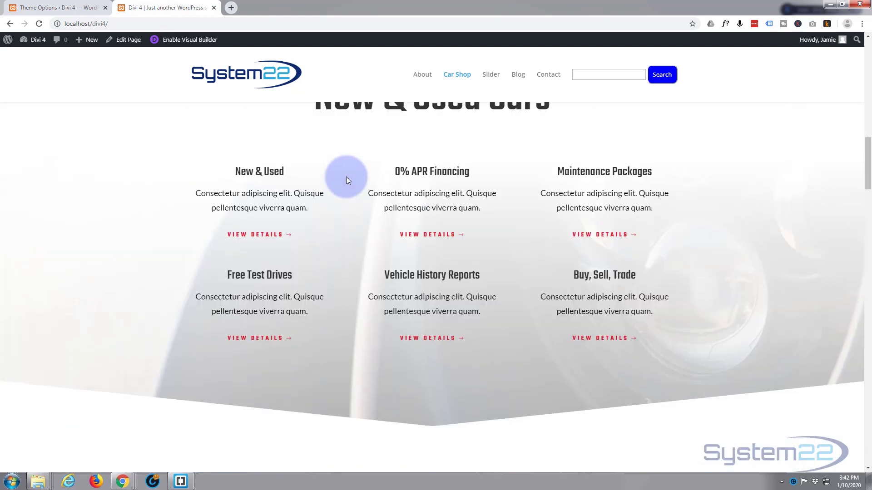
scroll(348, 178, "up", 8)
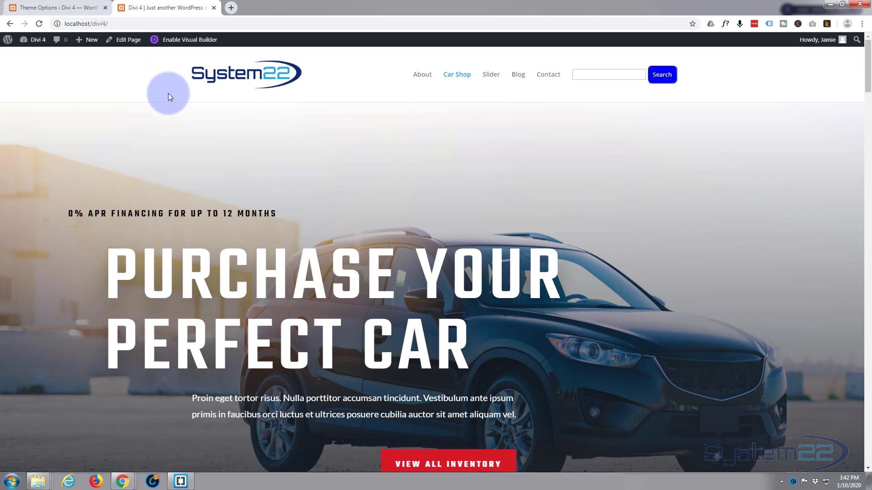
Enable the Visual Builder and insert a regular section with a single-column row directly above the footer
left_click(187, 41)
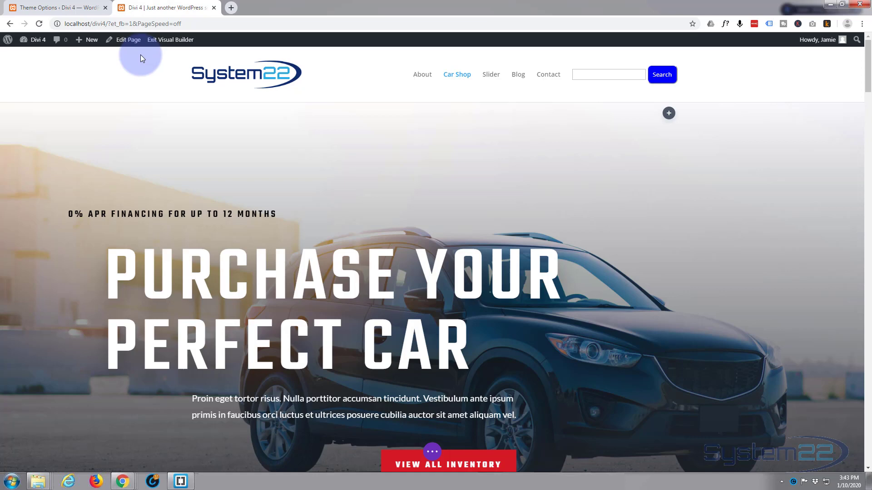
scroll(433, 168, "down", 1)
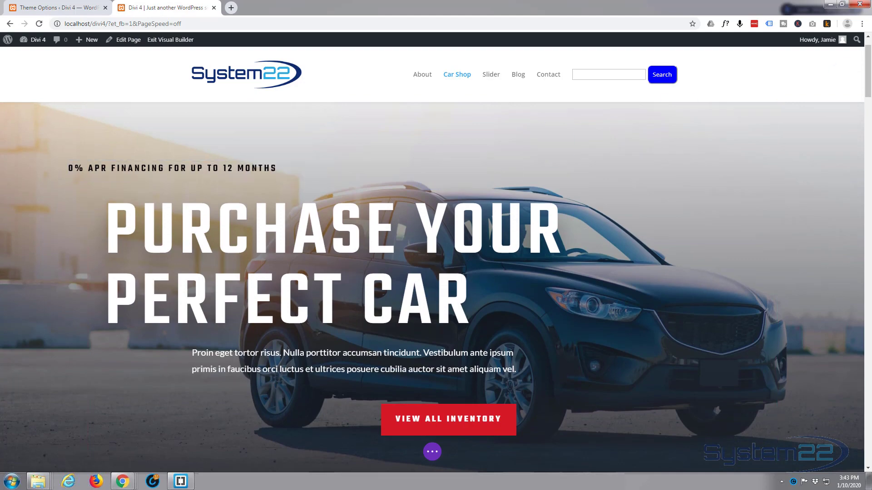
left_click(868, 214)
left_click(868, 447)
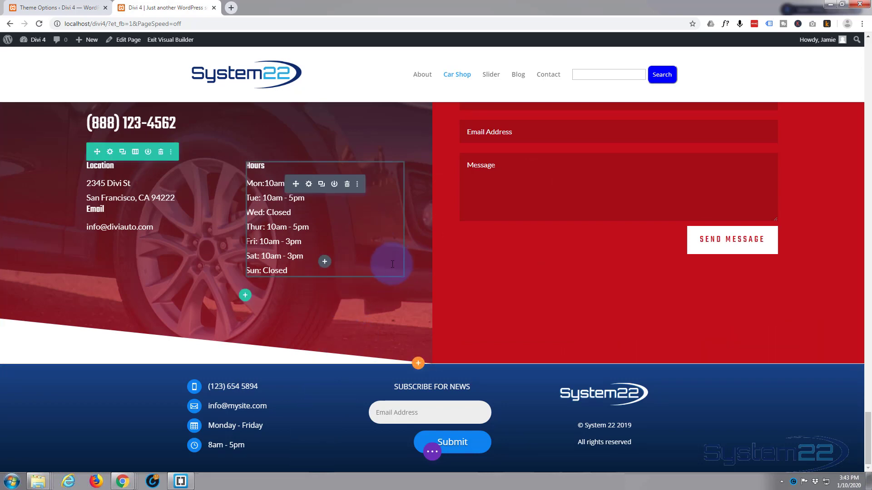
left_click(419, 364)
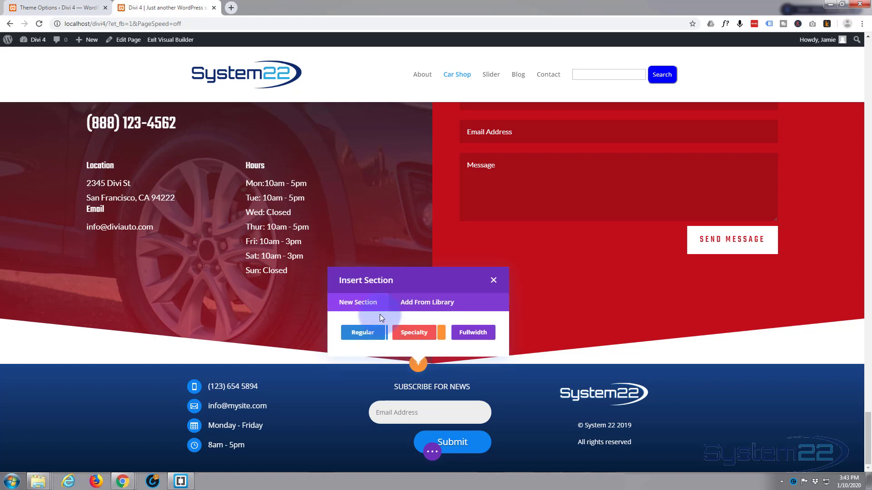
left_click(367, 334)
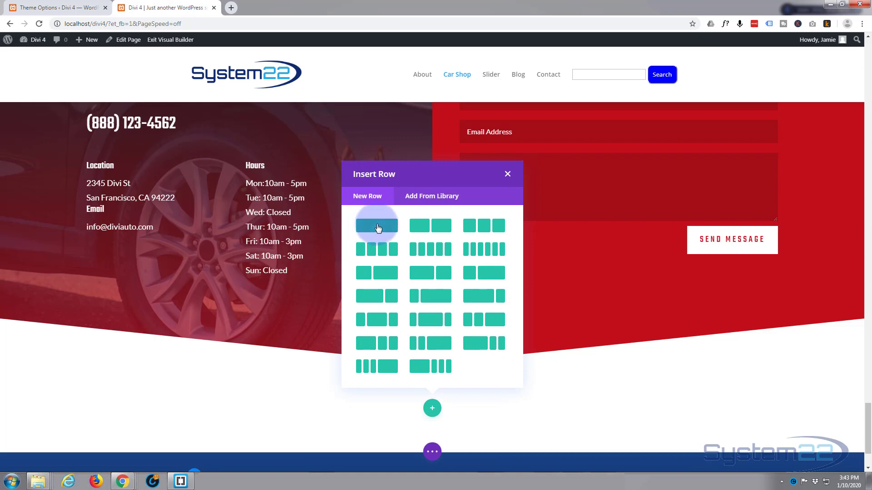
left_click(377, 227)
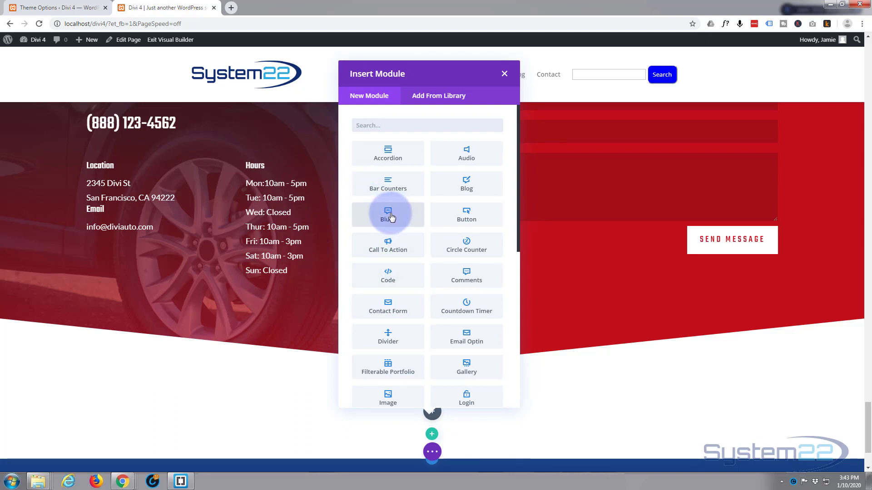
Add a Blurb module to the new row and clear its placeholder title and body text
left_click(392, 216)
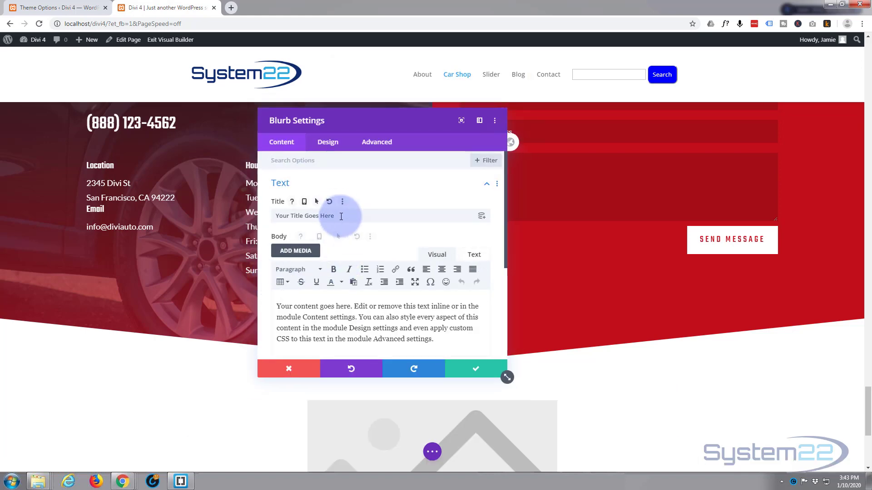
left_click_drag(337, 215, 229, 217)
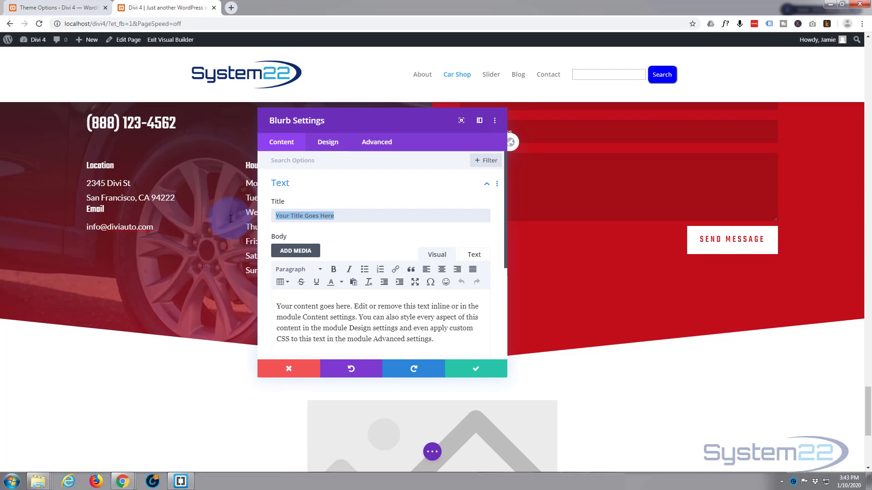
key("BackSpace")
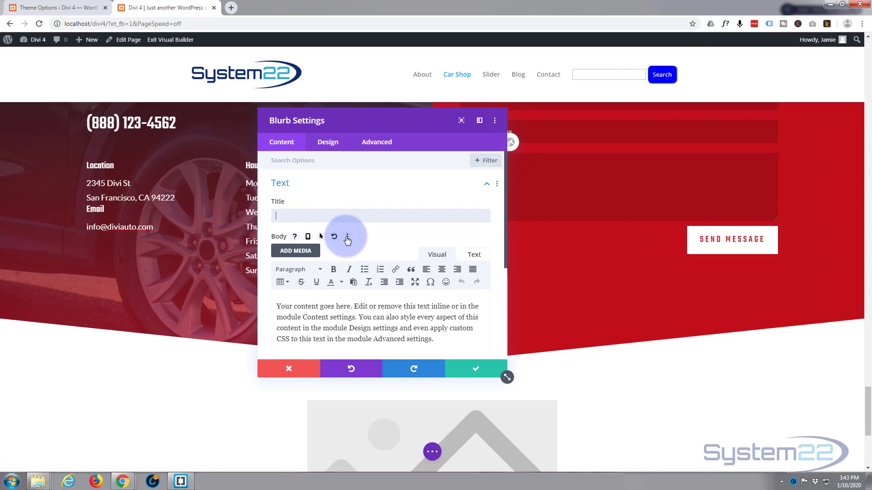
left_click_drag(277, 305, 457, 342)
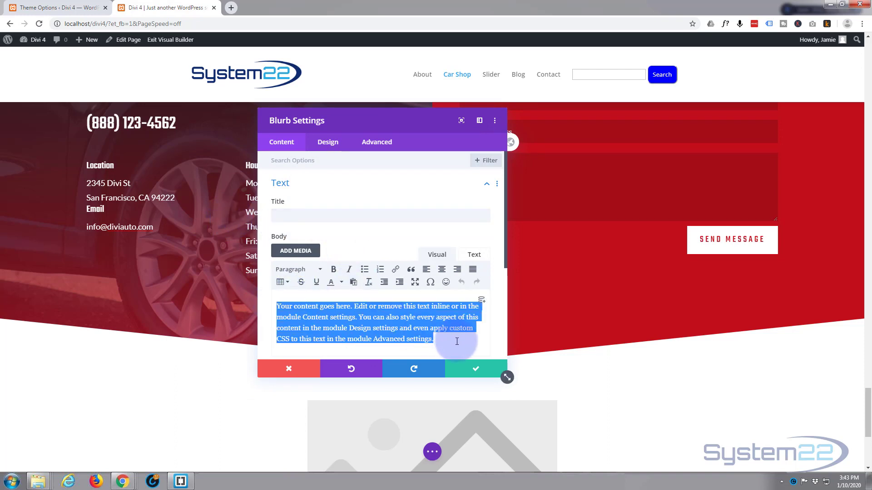
key("BackSpace")
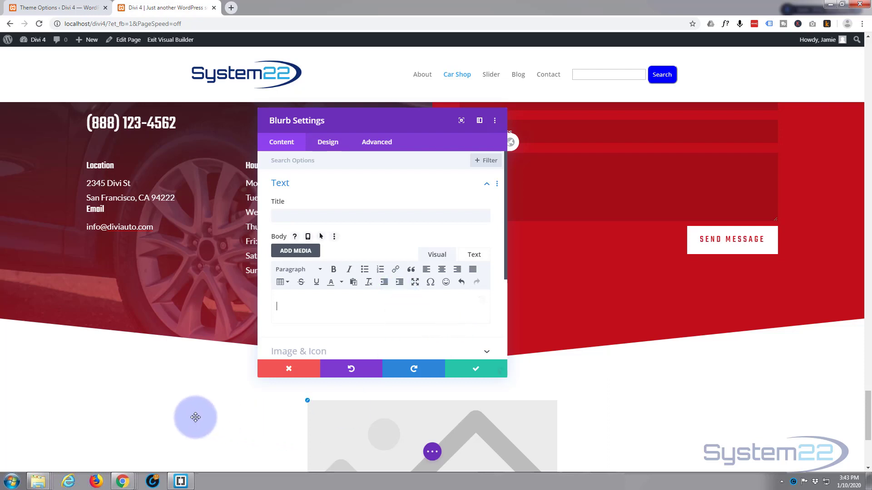
Switch the Blurb module from its placeholder image to the circled up-arrow icon and save the module settings
scroll(195, 417, "down", 2)
left_click_drag(349, 127, 141, 158)
scroll(422, 350, "down", 1)
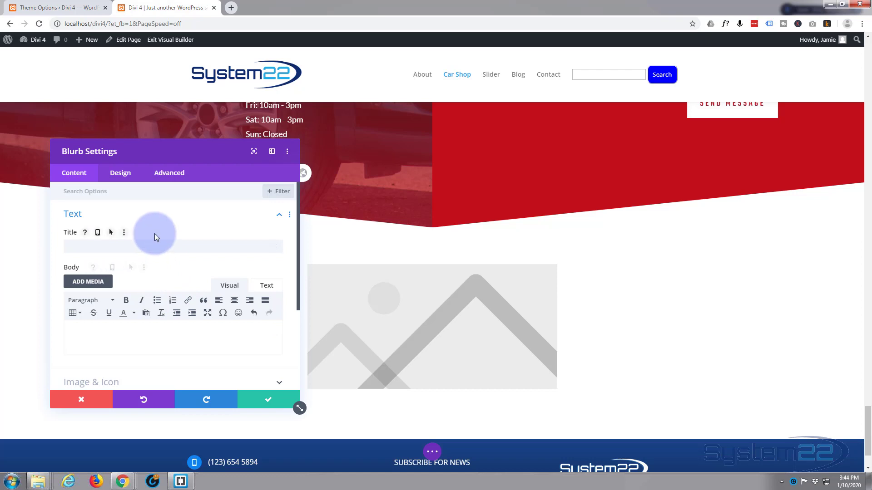
scroll(146, 221, "down", 2)
scroll(145, 221, "down", 1)
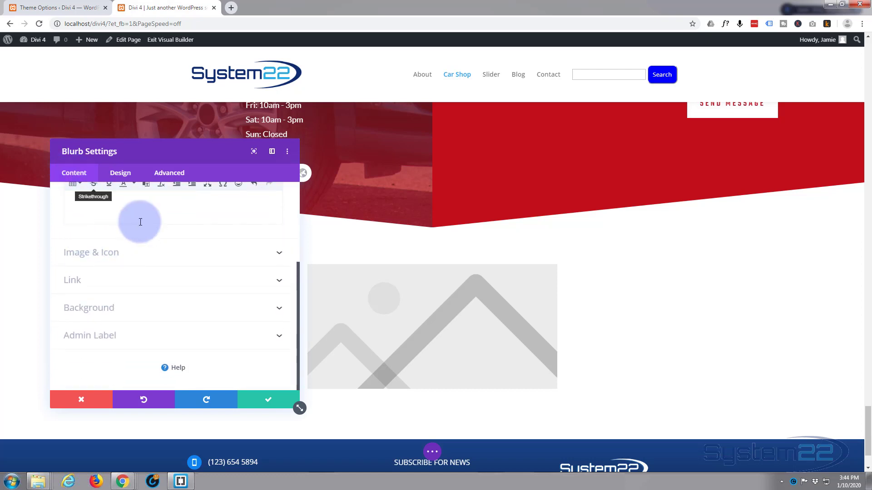
left_click(148, 256)
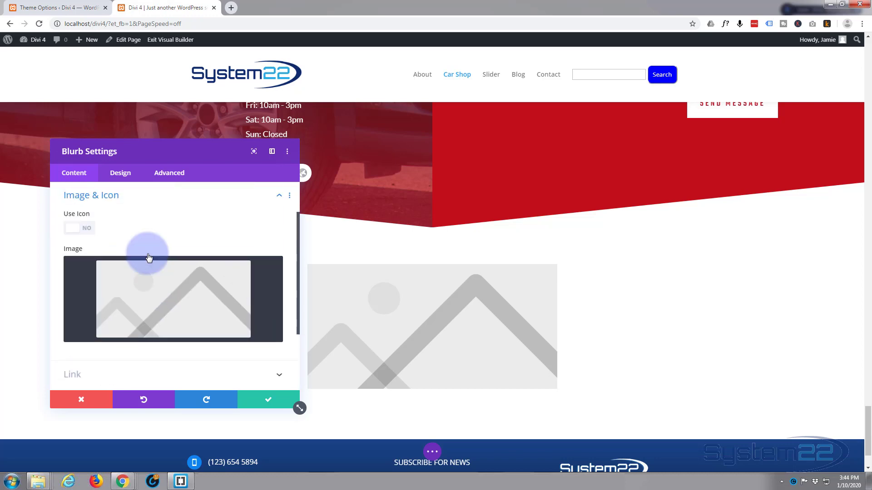
left_click(89, 232)
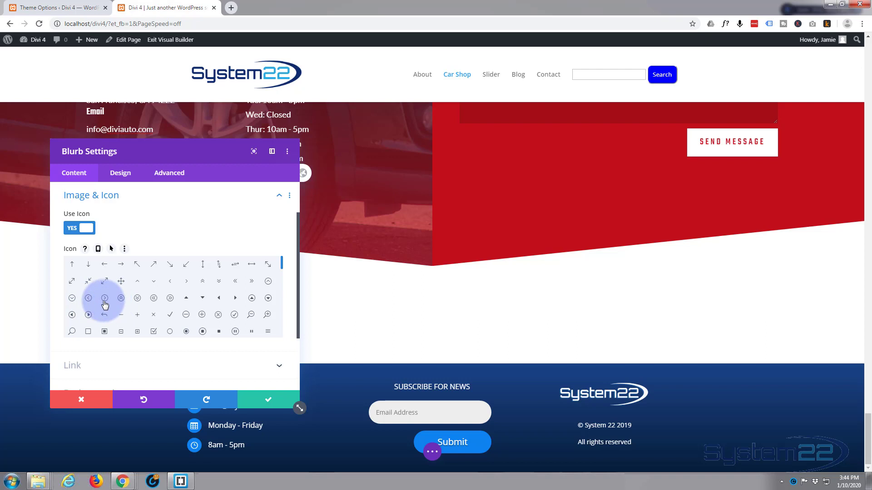
left_click(268, 282)
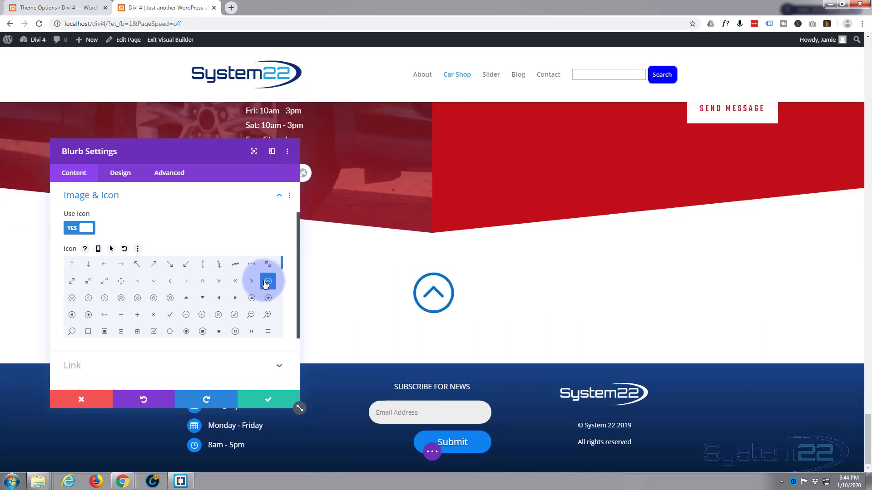
left_click(269, 400)
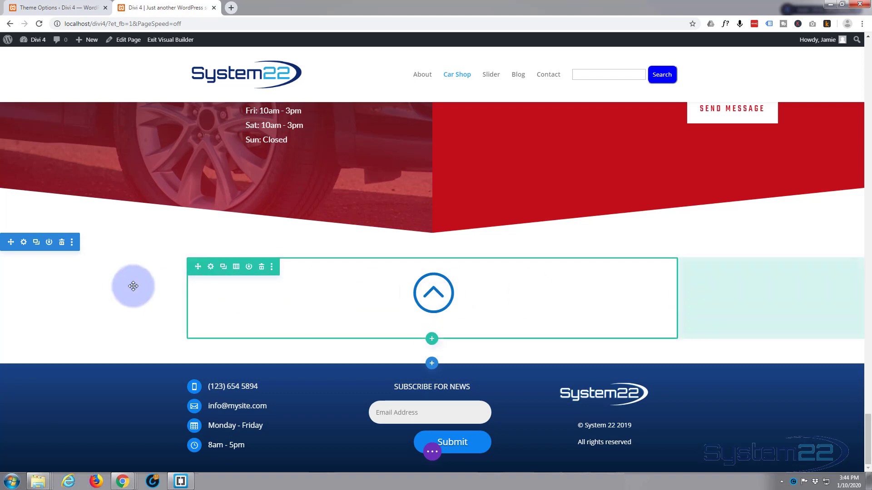
Set the width and max width of the row containing the blurb to 100% and save the row settings
left_click(211, 267)
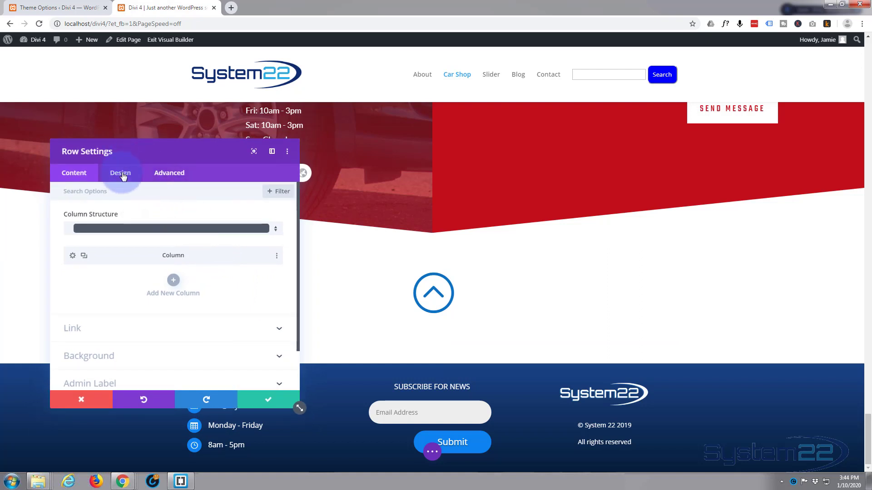
left_click(121, 174)
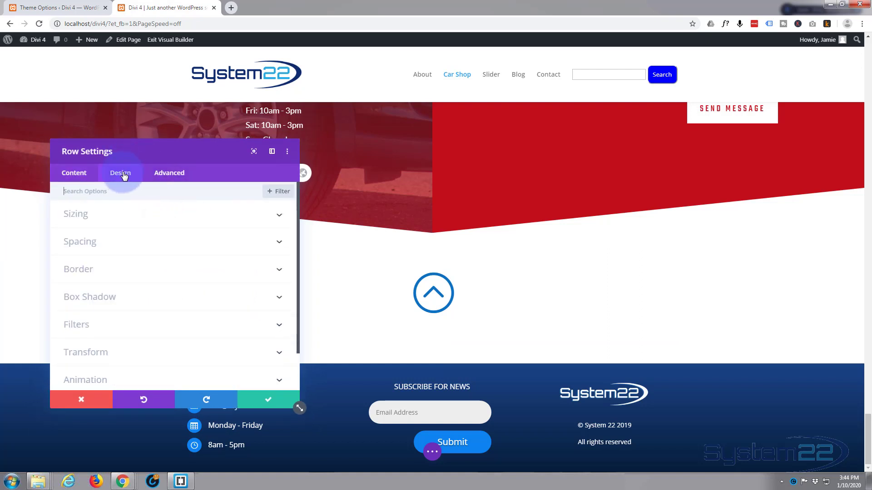
left_click(132, 215)
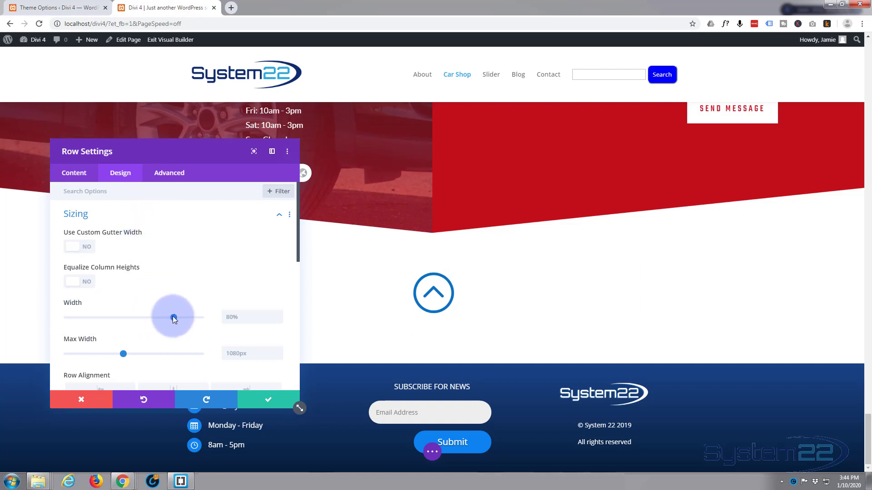
left_click(231, 317)
type("100")
double_click(232, 317)
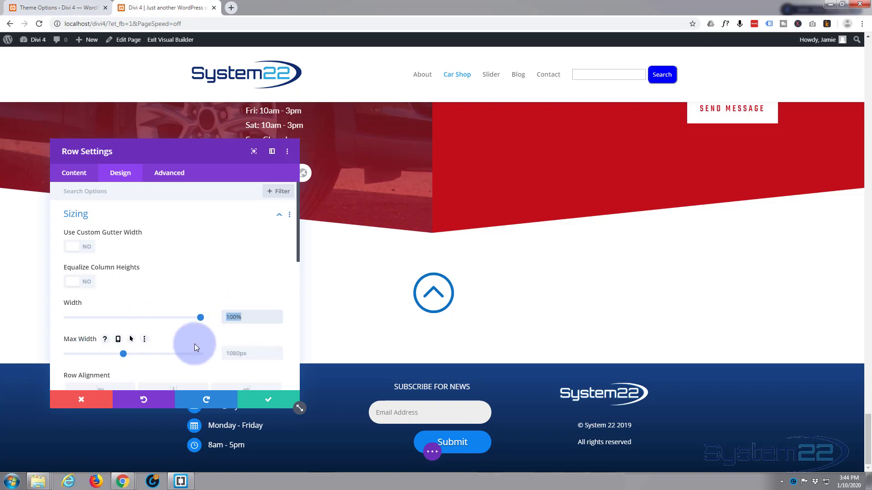
left_click(253, 355)
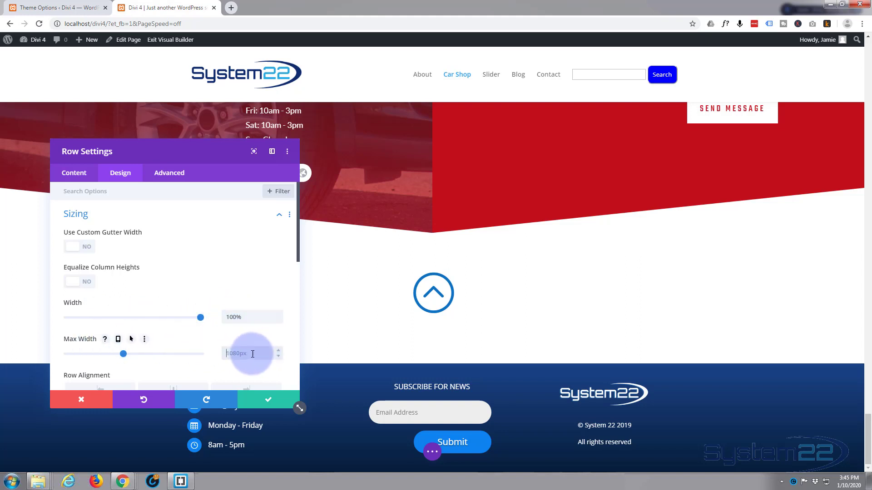
type("100%")
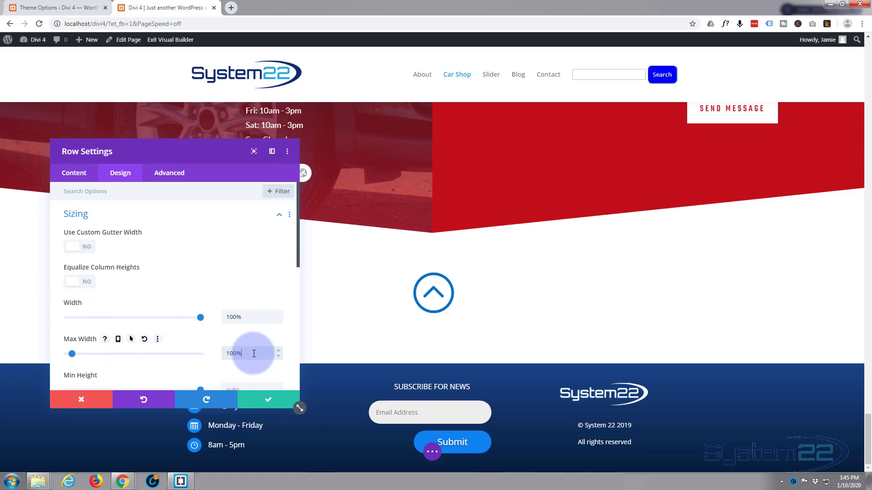
left_click_drag(164, 150, 323, 360)
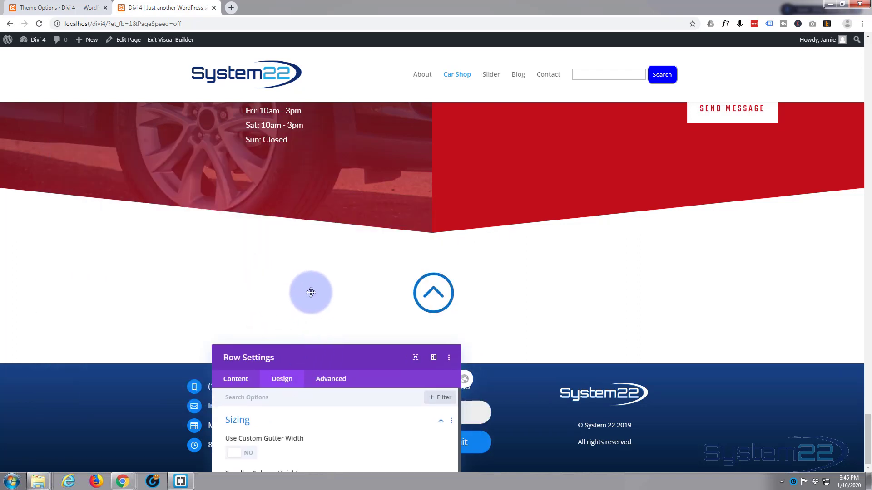
left_click_drag(327, 349, 226, 107)
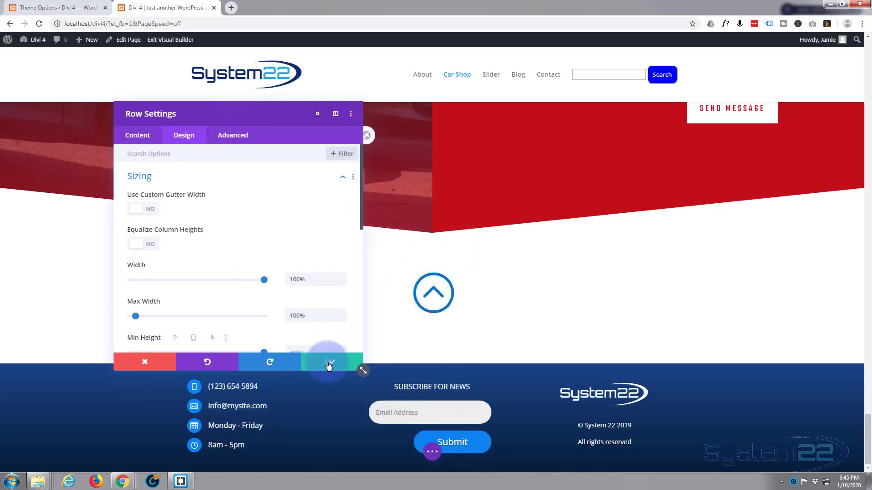
left_click(328, 366)
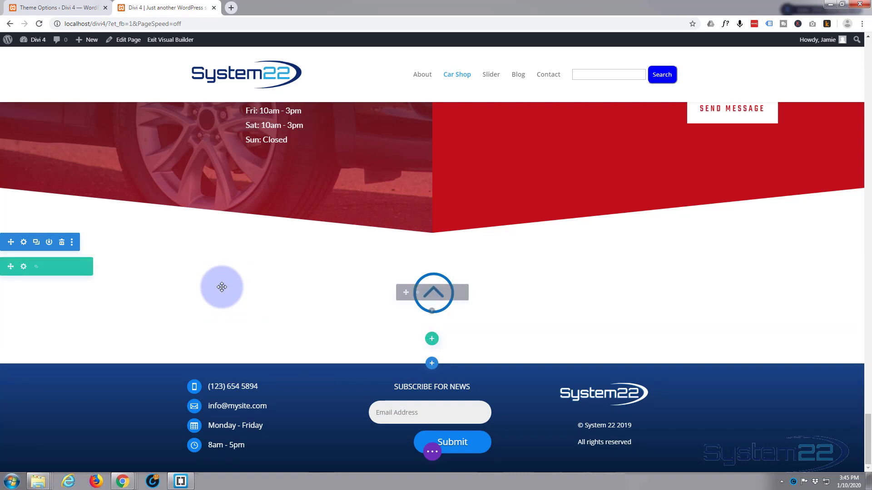
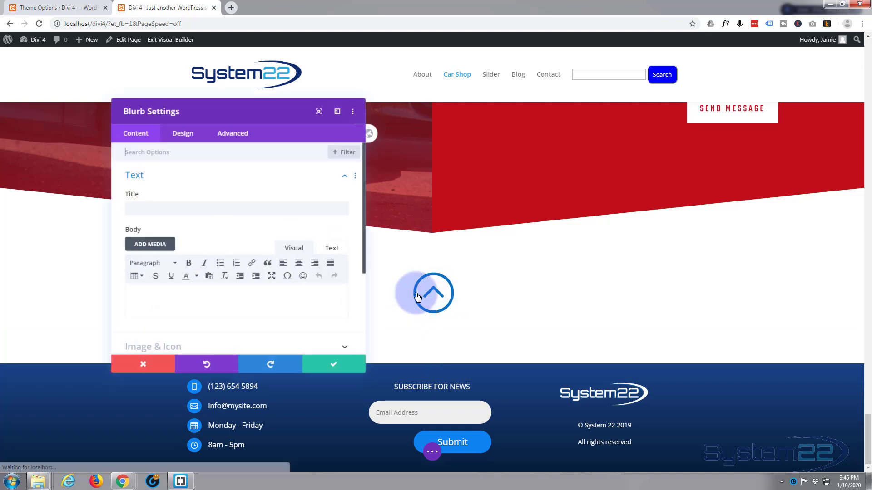
Enable a custom icon font size for the blurb and set it to 54px
left_click(189, 138)
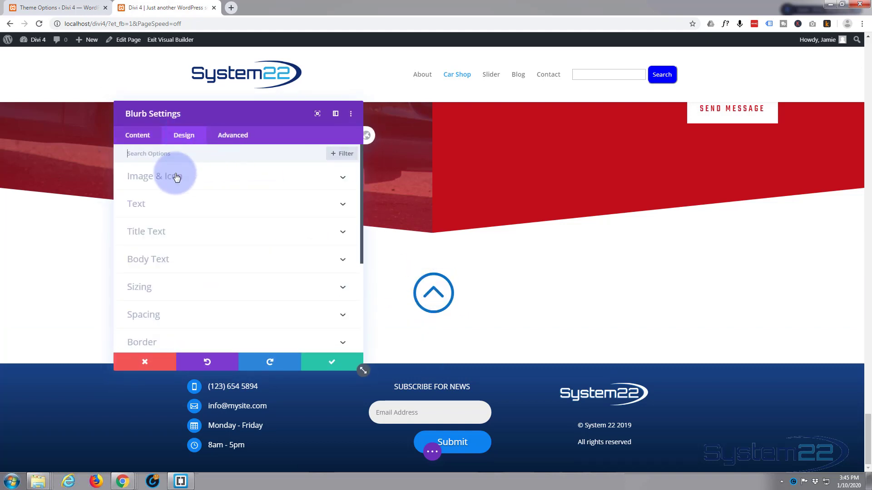
left_click(224, 183)
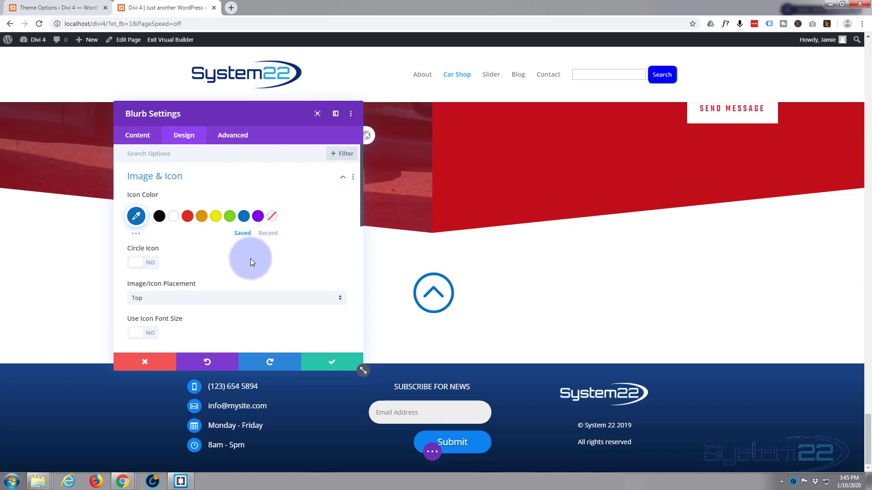
scroll(225, 255, "down", 2)
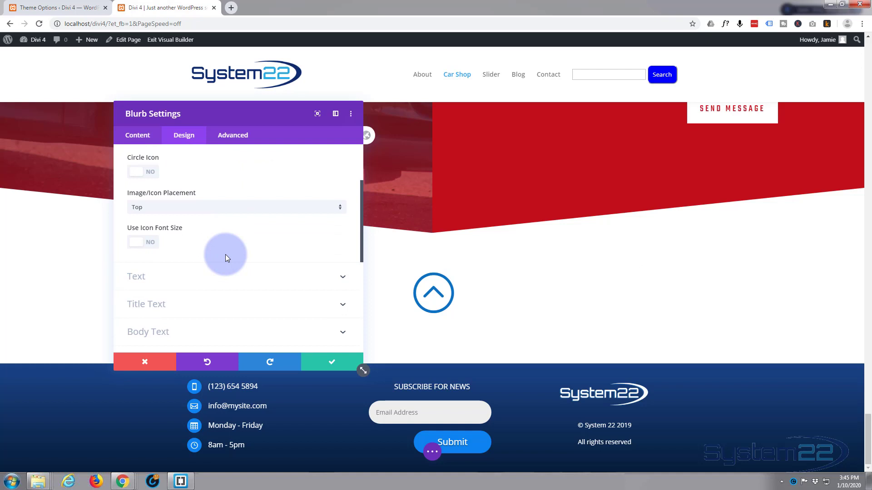
scroll(225, 255, "down", 1)
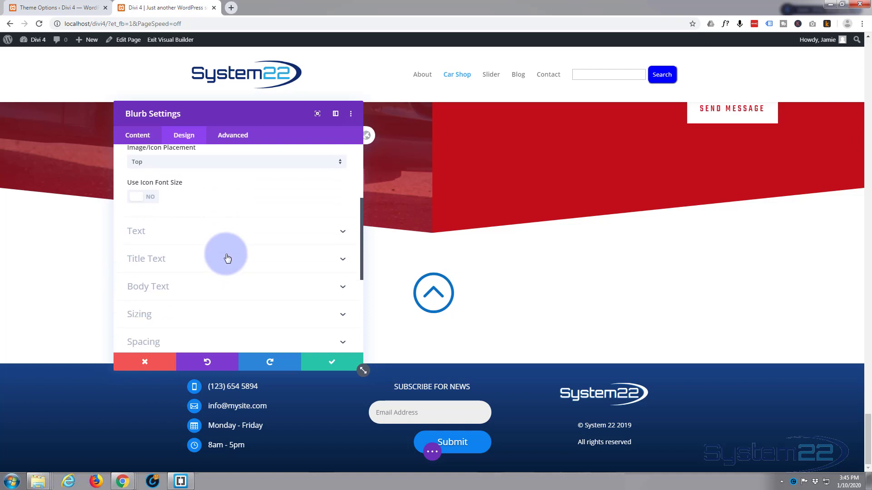
scroll(226, 256, "up", 2)
scroll(228, 257, "up", 1)
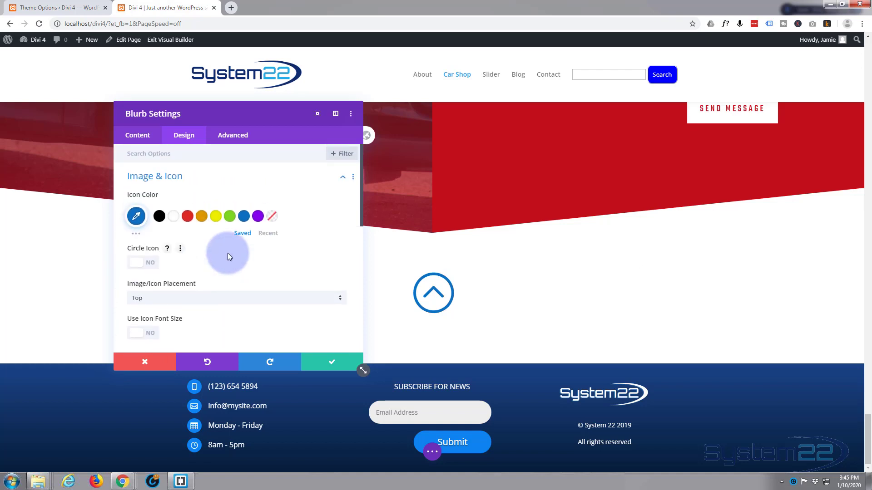
scroll(227, 252, "down", 2)
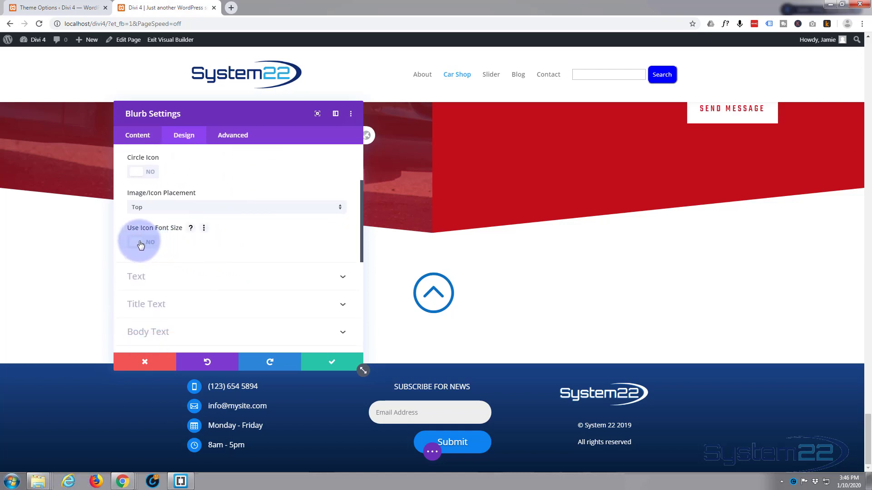
left_click(140, 245)
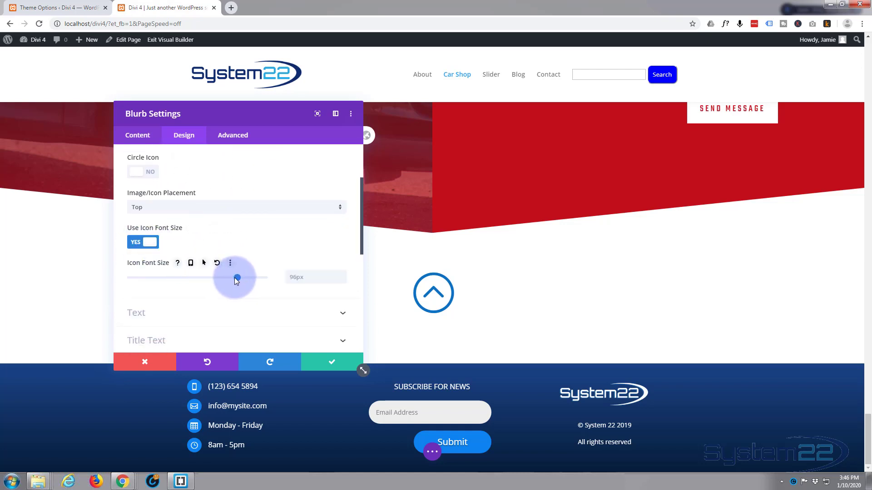
left_click_drag(235, 278, 190, 282)
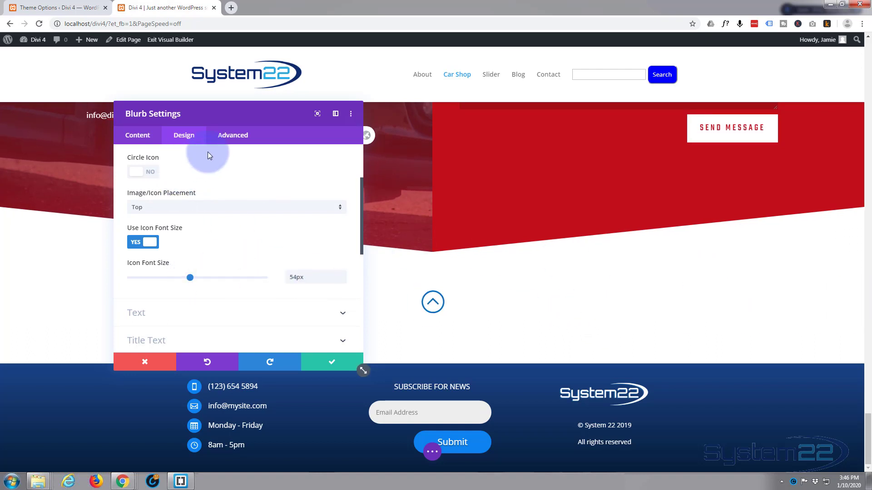
Unlink the blurb's Transform Translate axes and shift the icon horizontally by 916px to the page's right edge
left_click(229, 138)
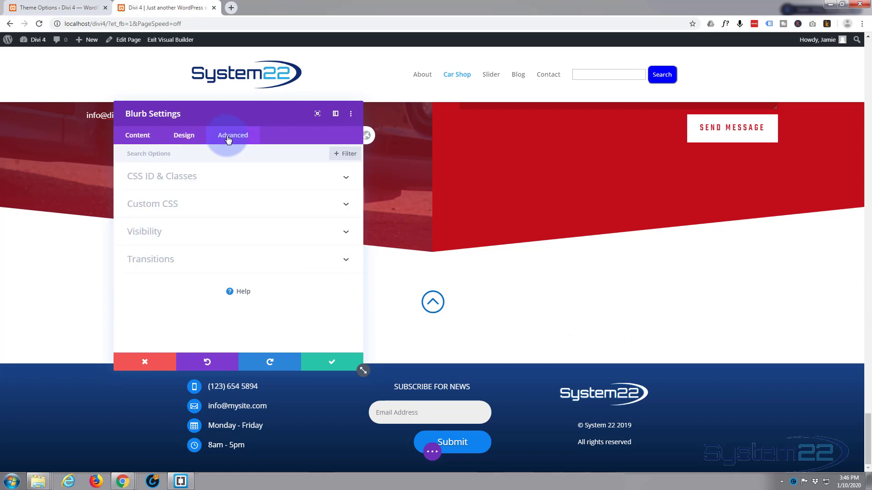
left_click(186, 138)
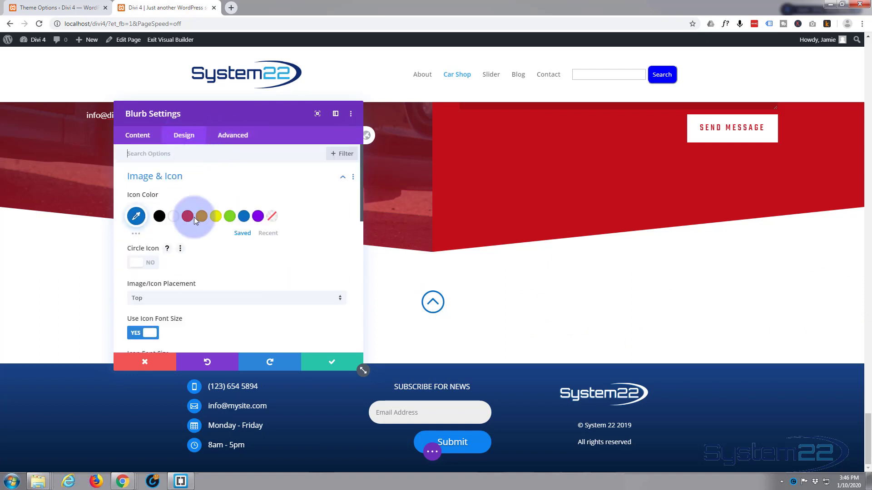
scroll(195, 217, "down", 1)
scroll(232, 187, "down", 5)
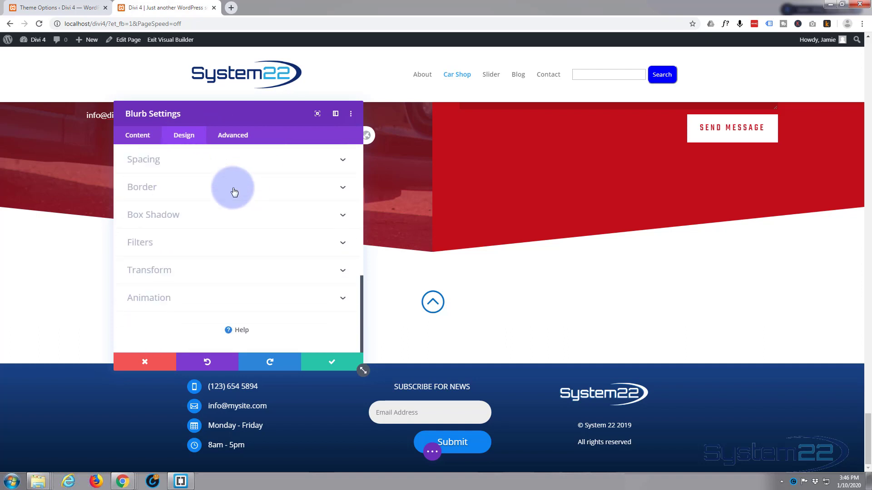
left_click(213, 273)
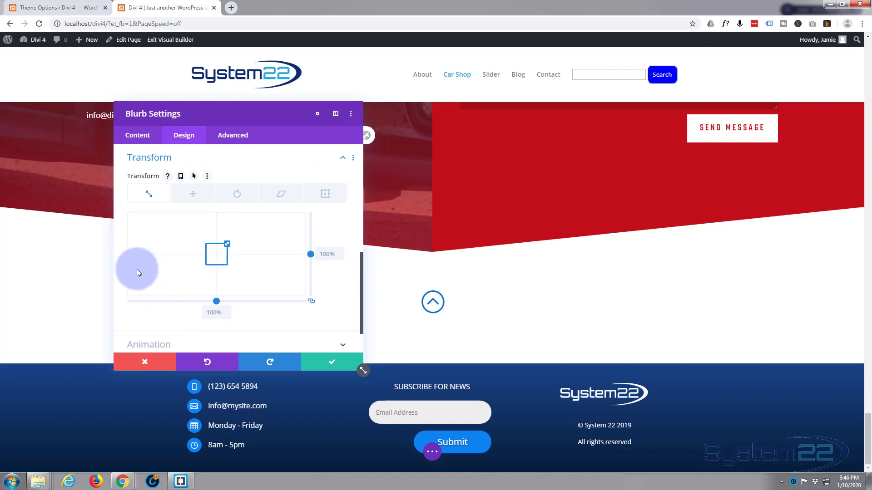
left_click(194, 199)
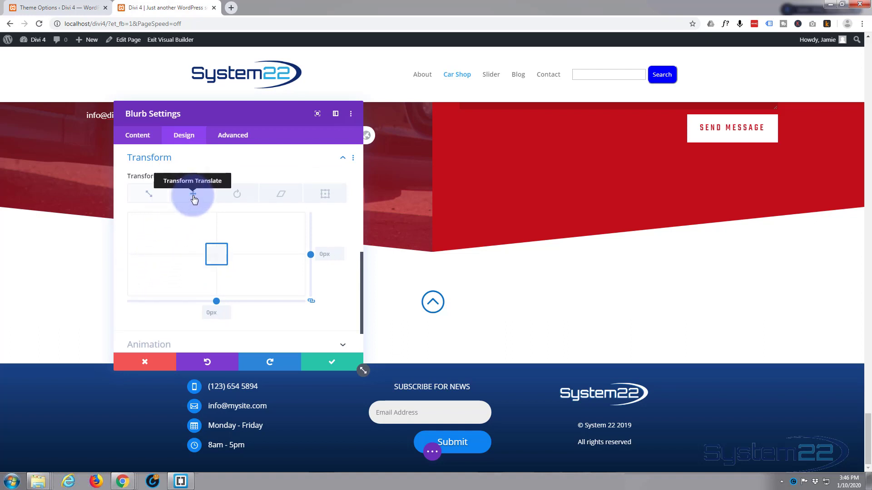
left_click(311, 302)
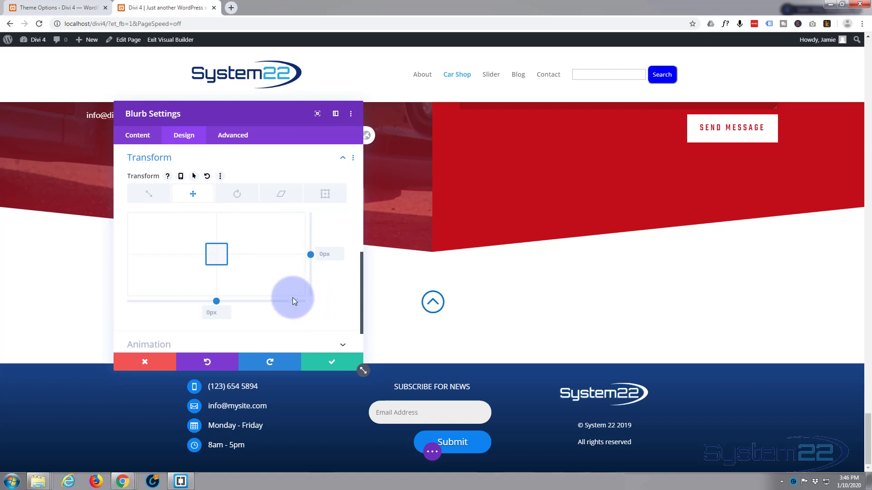
left_click_drag(219, 254, 337, 254)
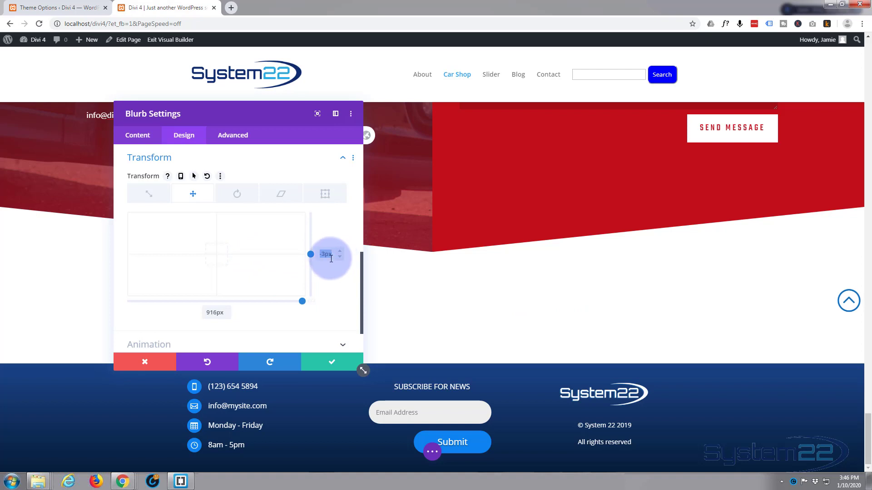
Set the blurb's vertical translate offset to 0px
type("-2px")
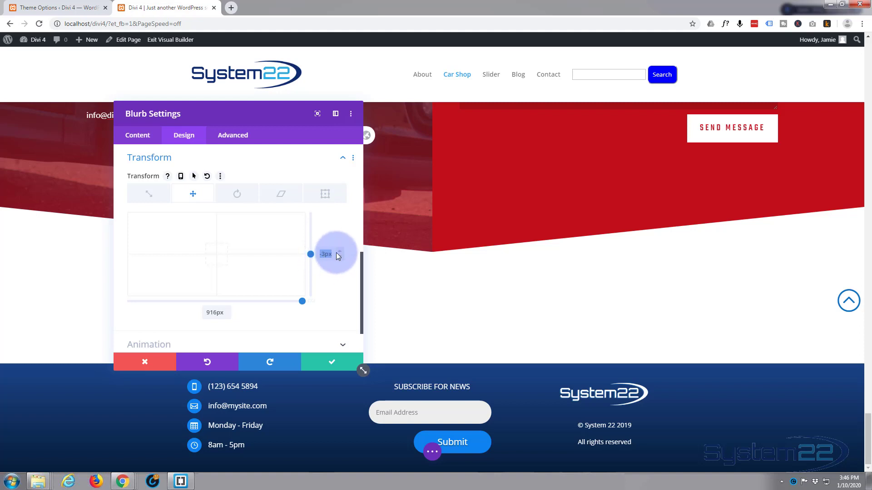
key("Up")
key("Up")
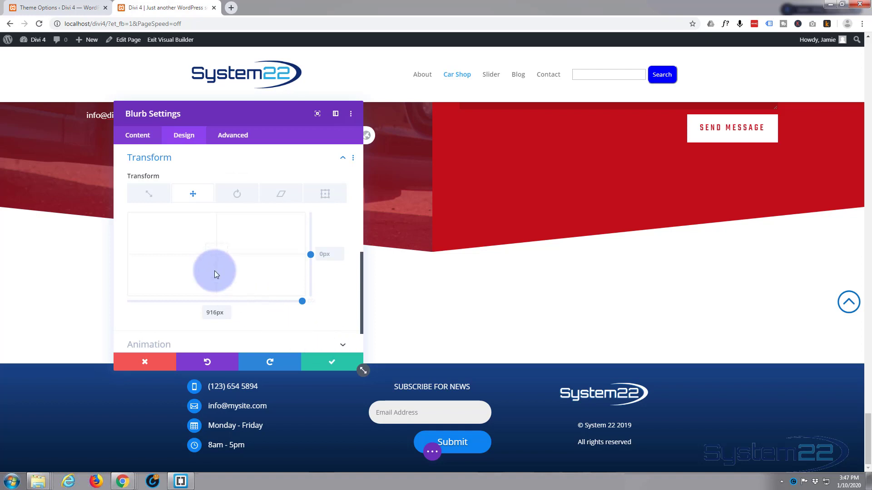
left_click(228, 138)
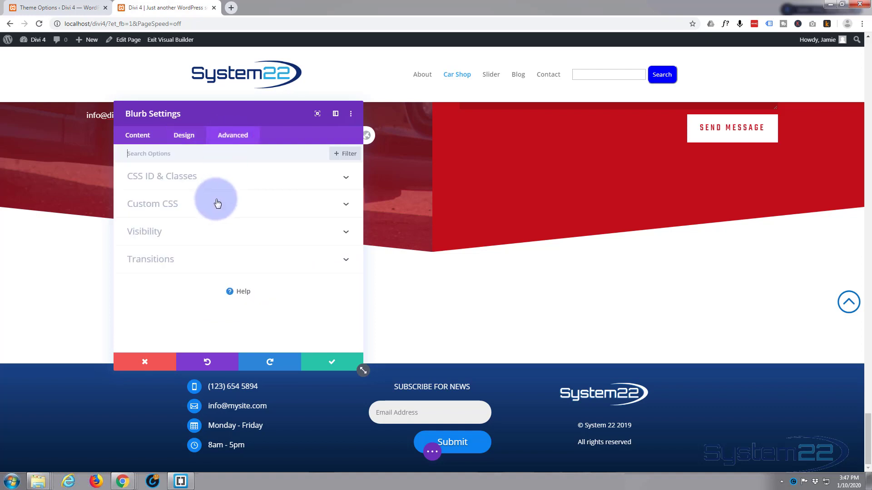
left_click(182, 138)
left_click(208, 181)
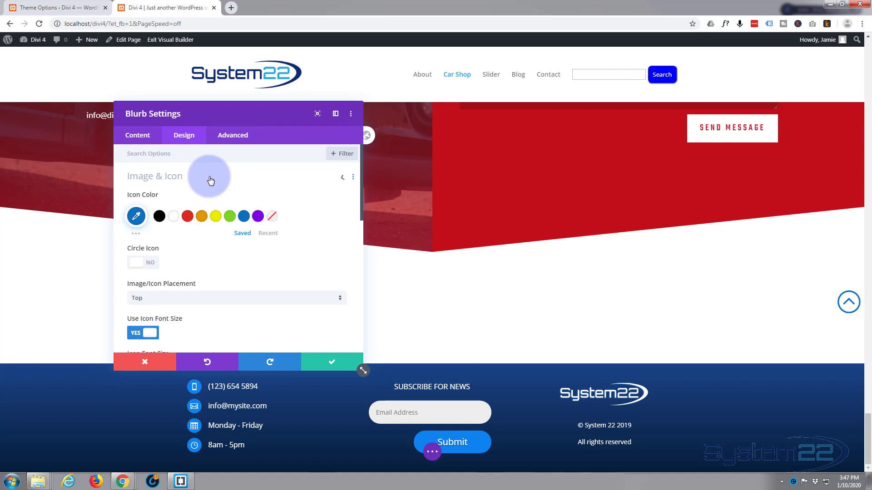
Copy the blurb's icon color code #0c71c3 and set the icon color to white
left_click(136, 216)
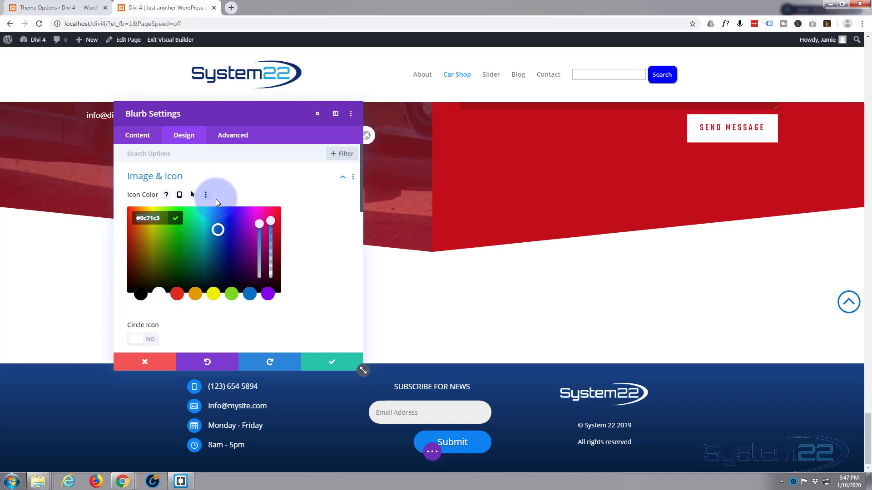
left_click(159, 294)
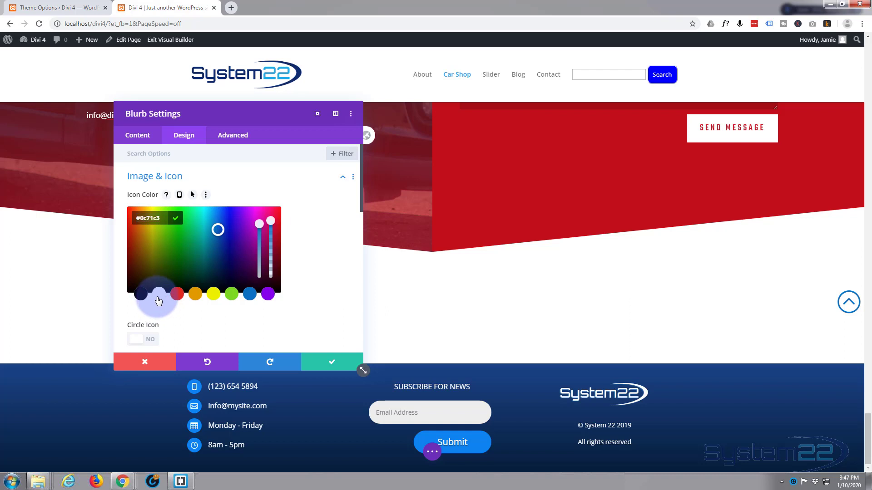
Add a background of #0c71c3 to the blurb's Blurb Image custom CSS
left_click(232, 136)
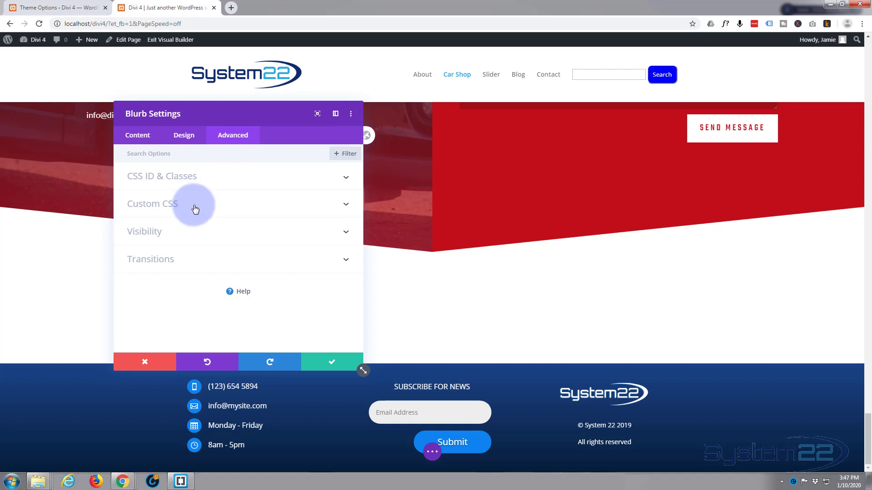
left_click(194, 205)
scroll(168, 247, "down", 4)
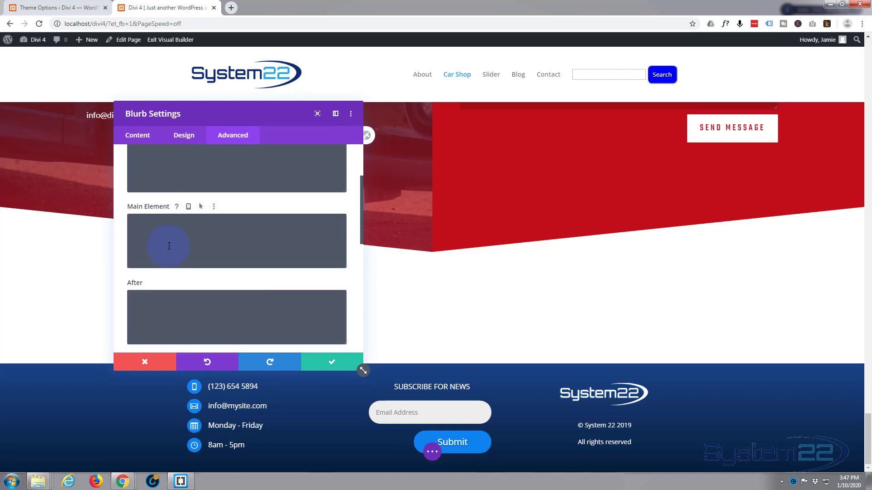
left_click(149, 236)
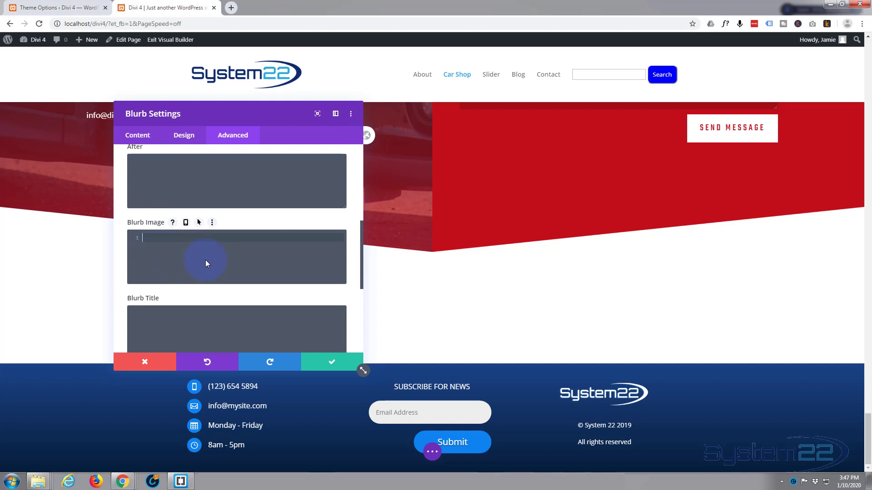
type("background")
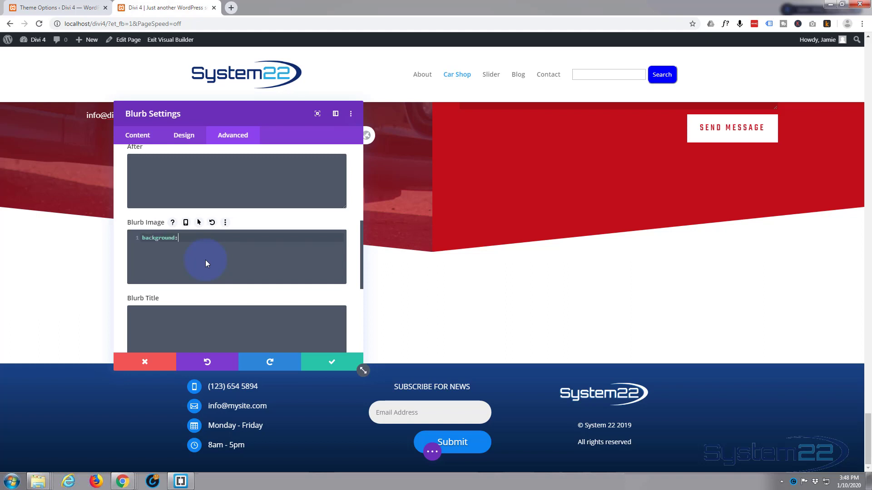
type(":")
key("ctrl+v")
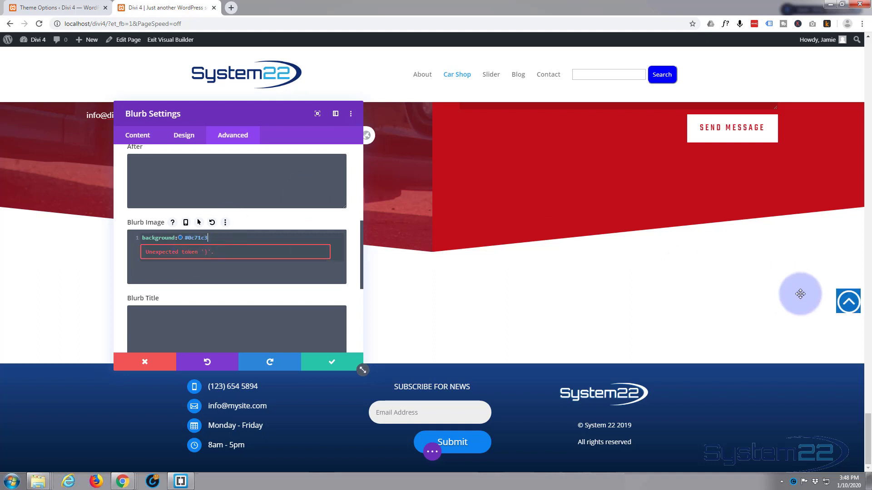
Make the blurb image background semi-transparent as rgba(13,114,195,0.47) and end the declaration with a semicolon
left_click(180, 238)
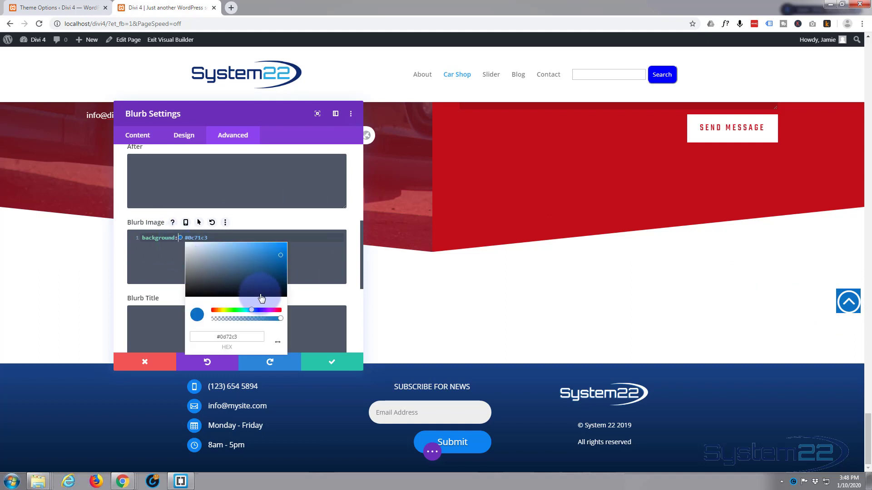
left_click_drag(280, 320, 246, 321)
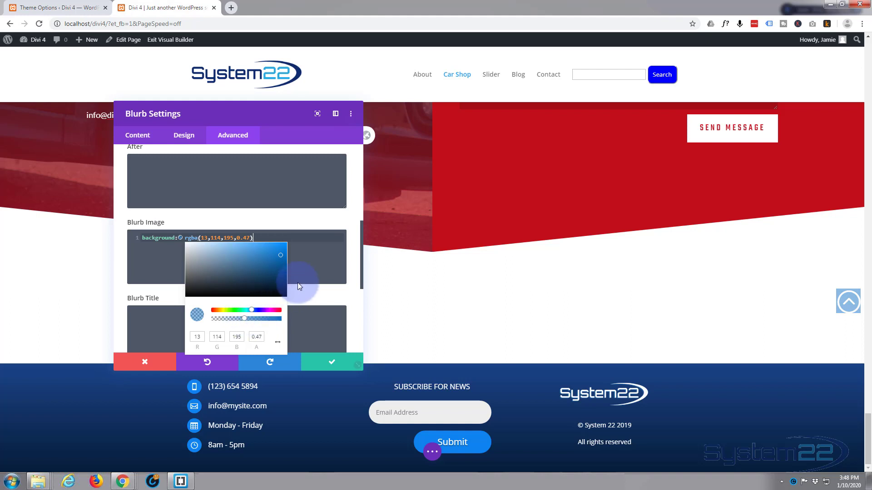
left_click(299, 258)
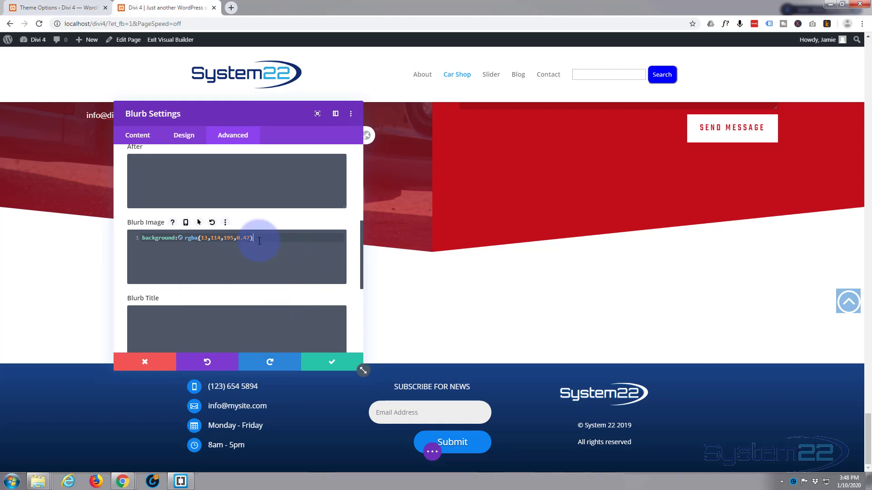
type(";")
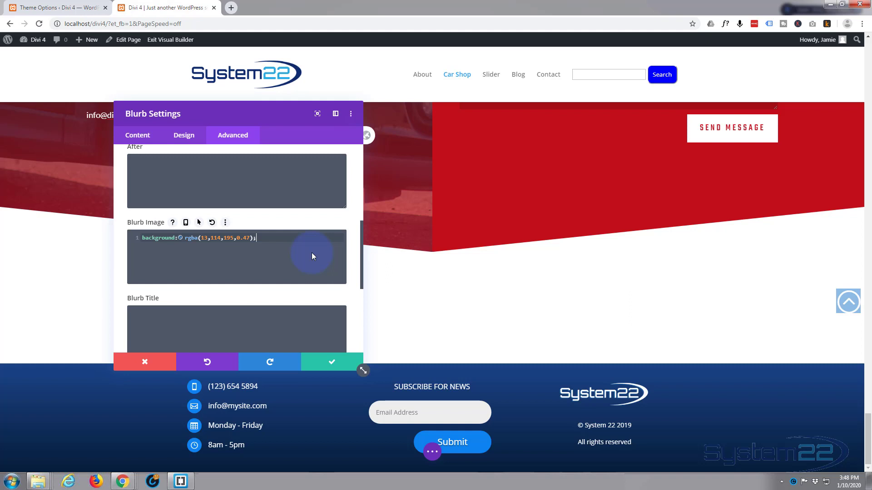
Add padding-right of 3px and padding-bottom of 4px to the Blurb Image custom CSS
type("padding-right:")
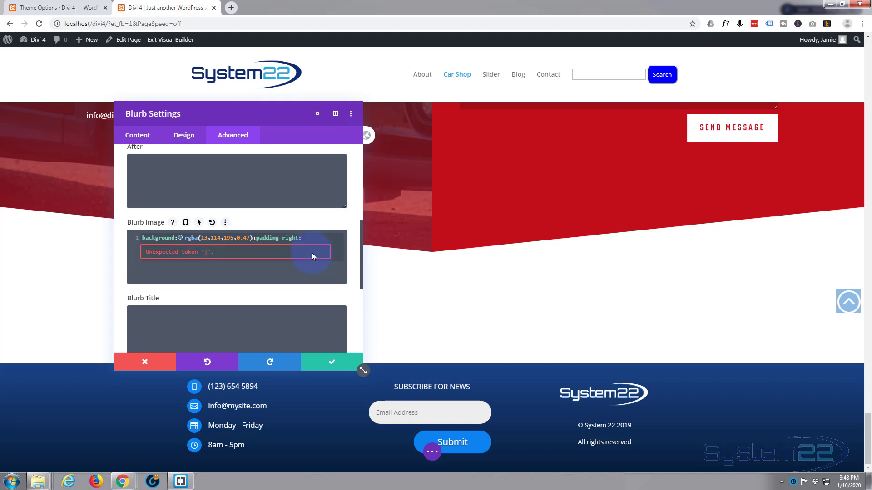
type("3px;padding-")
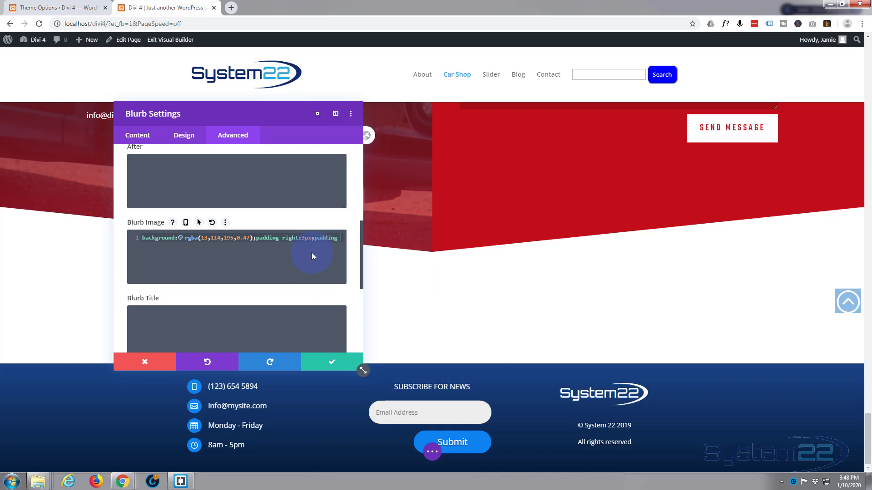
type("bottom")
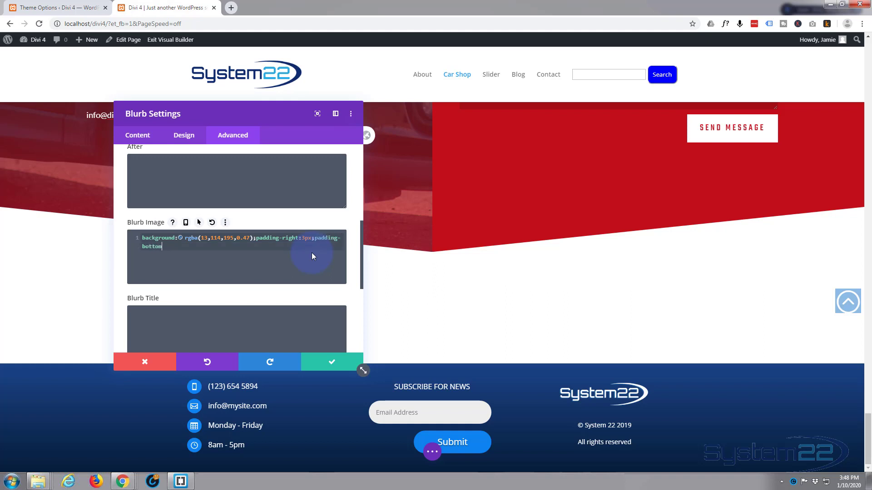
type(":3px;")
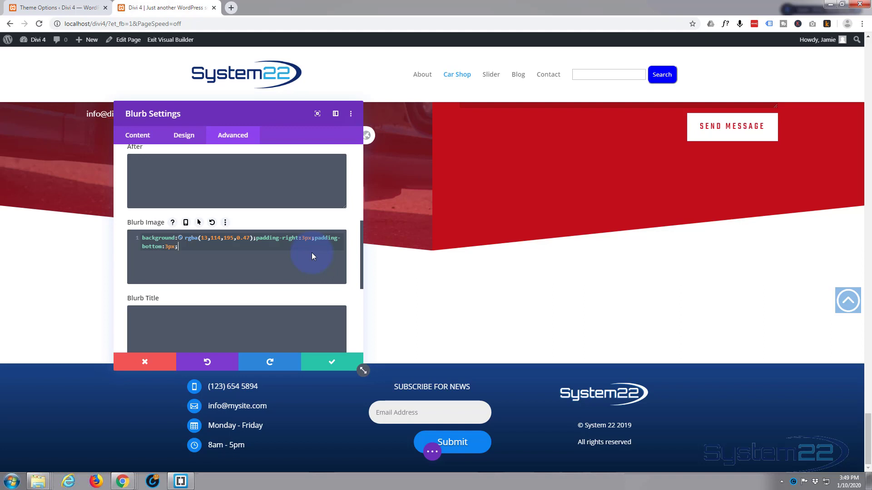
left_click(168, 249)
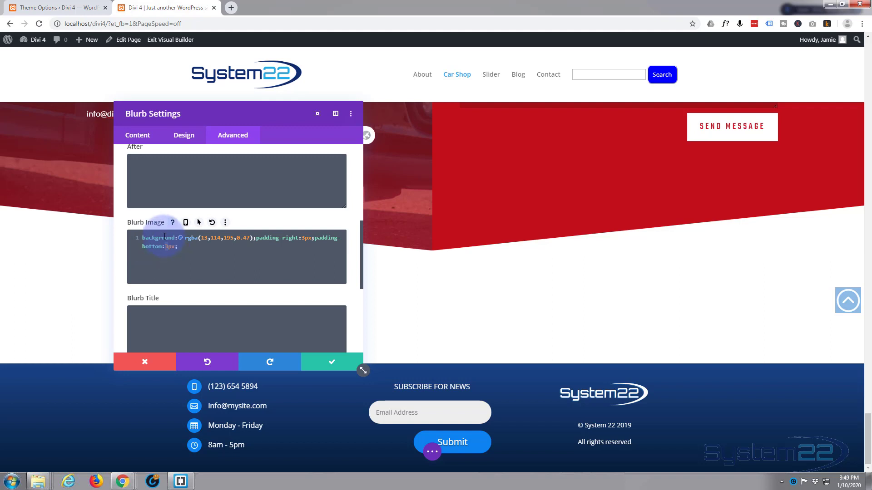
key("BackSpace")
type("4")
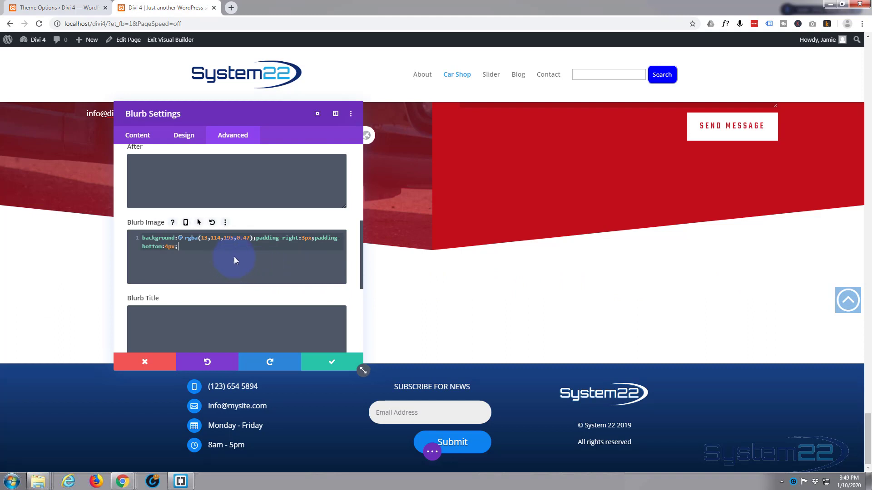
Add a border-radius of 5px to the Blurb Image custom CSS and save the blurb settings
type("border-radius:5px")
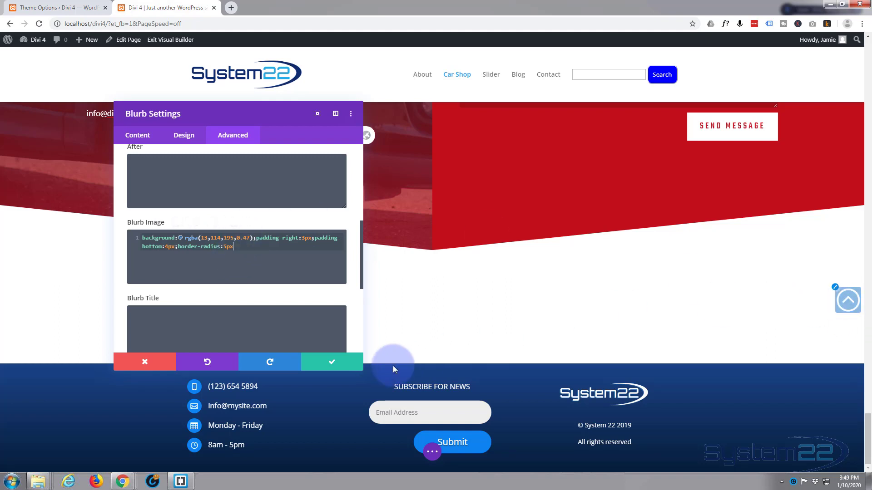
left_click(337, 365)
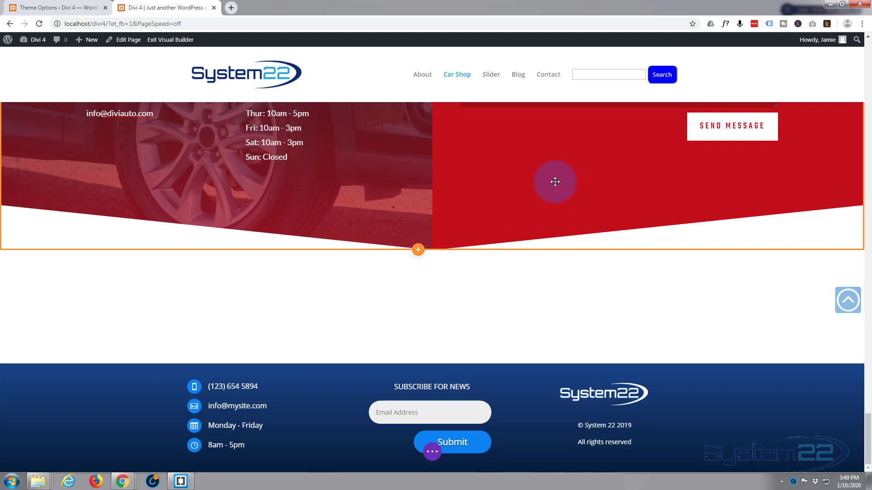
Examine how the styled arrow button sits and moves with the page above the footer
scroll(547, 260, "up", 3)
scroll(547, 260, "up", 7)
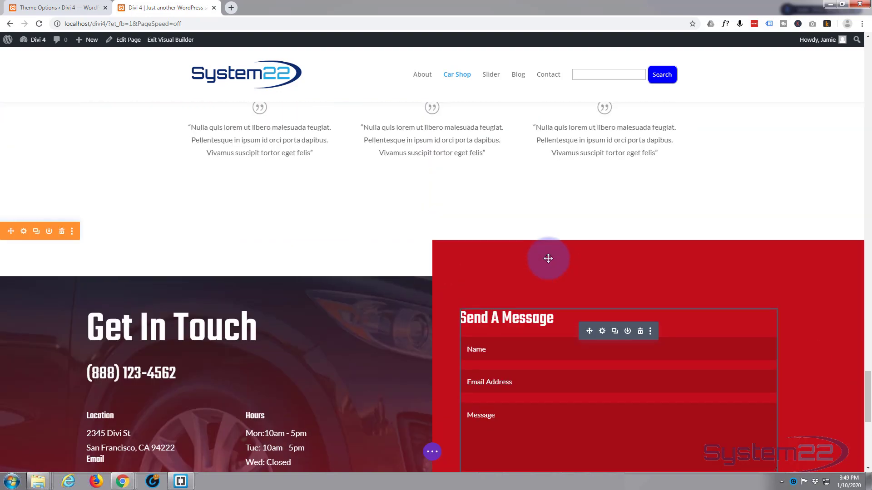
scroll(547, 259, "down", 3)
scroll(549, 258, "down", 6)
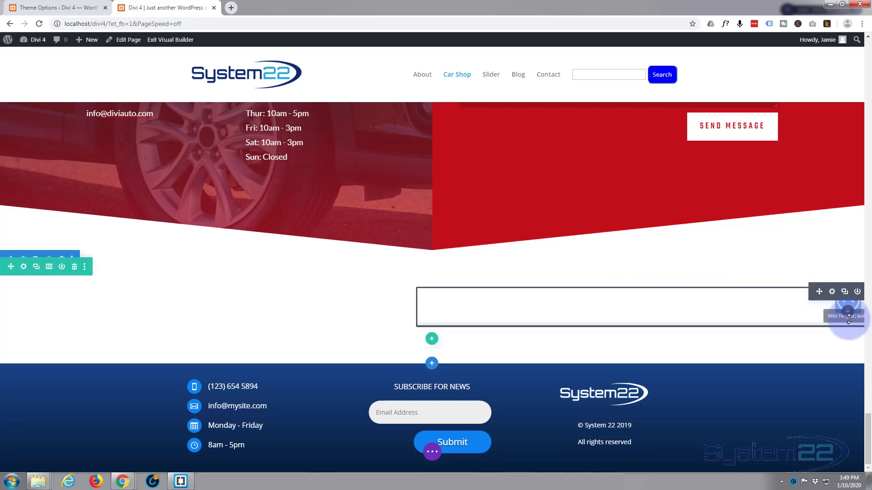
scroll(715, 250, "up", 3)
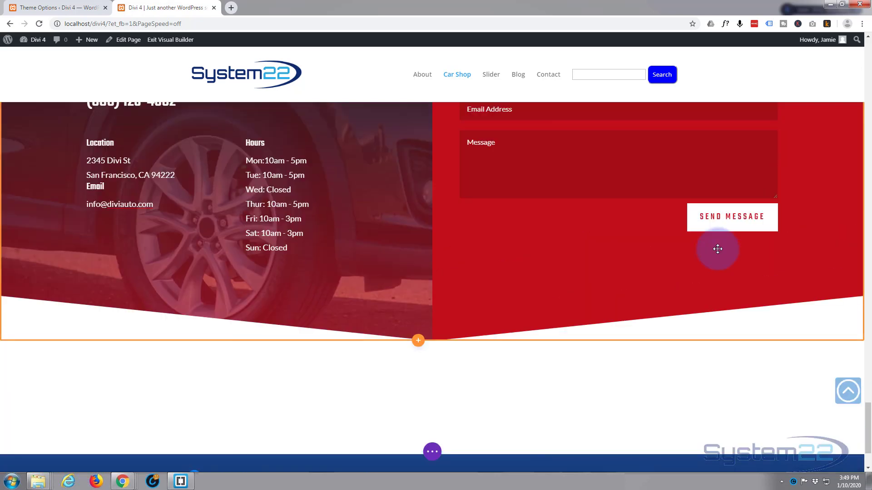
scroll(840, 374, "down", 1)
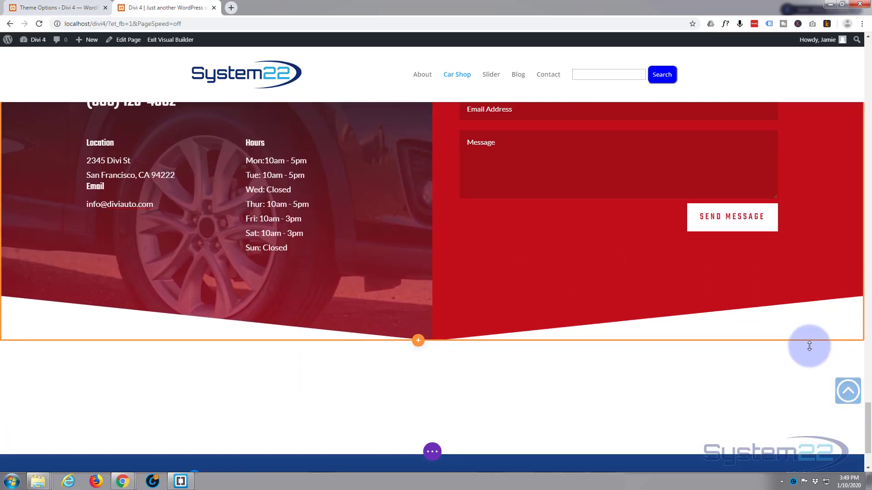
scroll(694, 335, "up", 4)
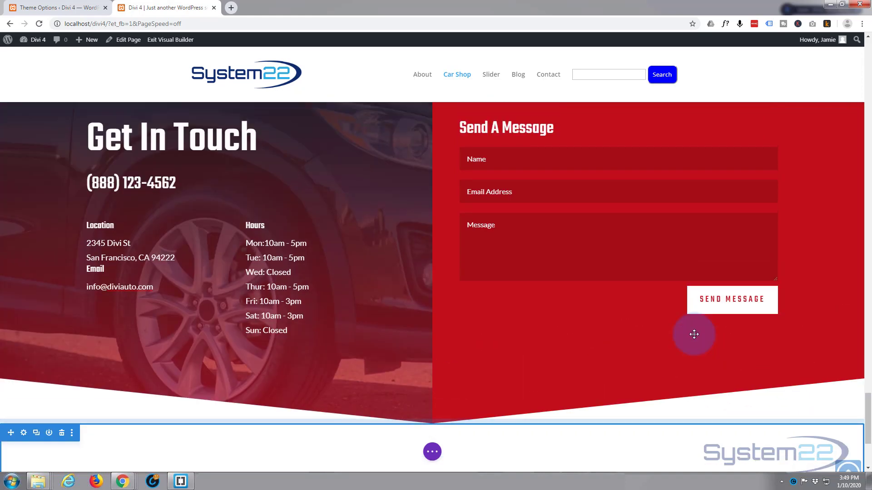
scroll(695, 334, "down", 3)
scroll(696, 333, "down", 3)
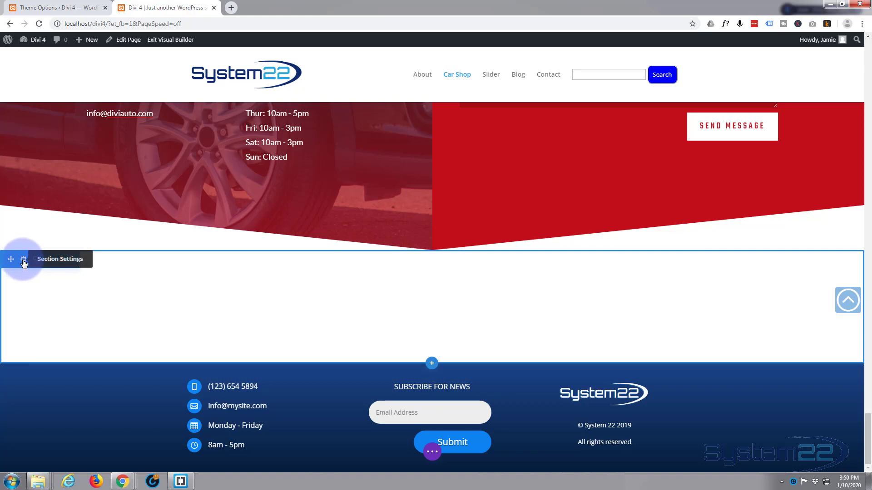
Add position:fixed to the Main Element custom CSS of the section containing the arrow blurb
left_click(24, 261)
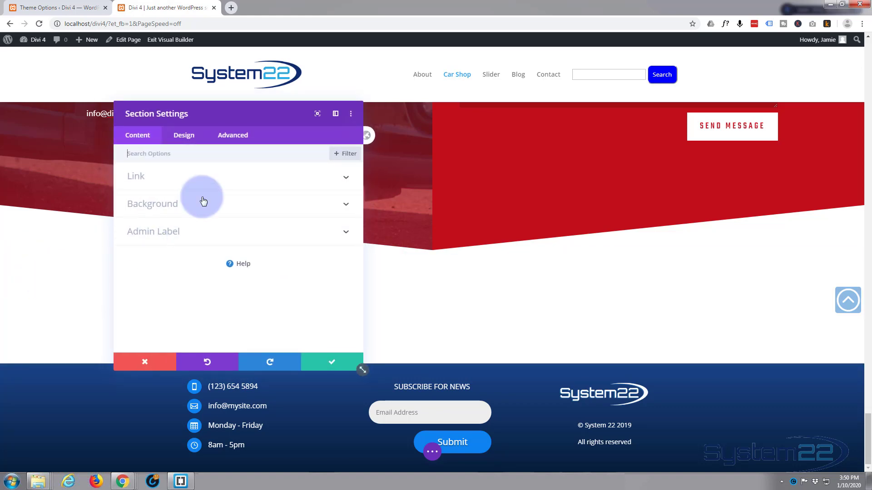
left_click(241, 139)
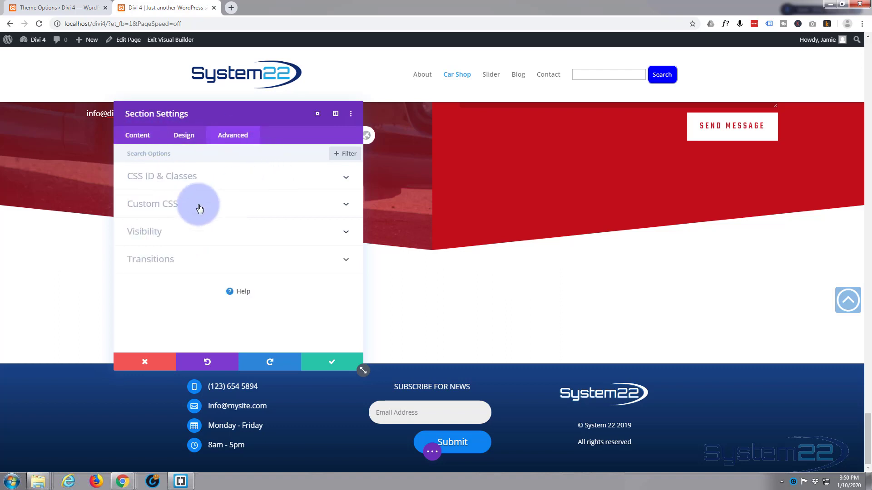
left_click(142, 208)
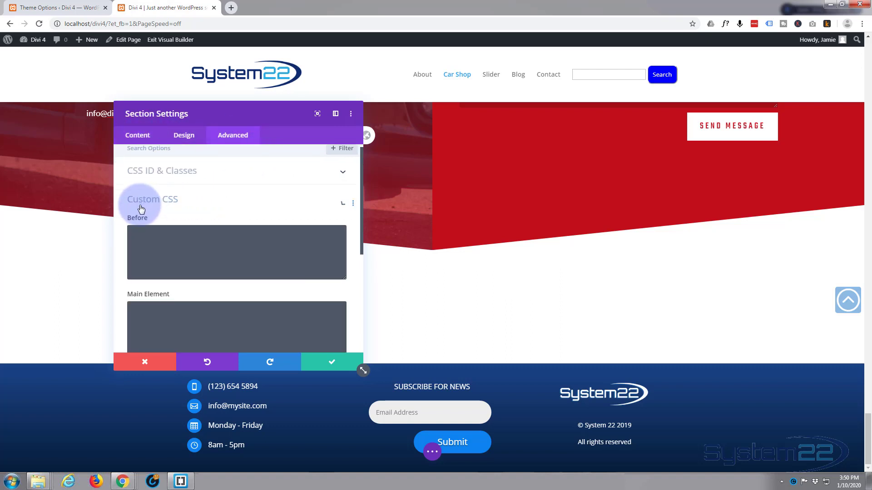
scroll(207, 219, "down", 2)
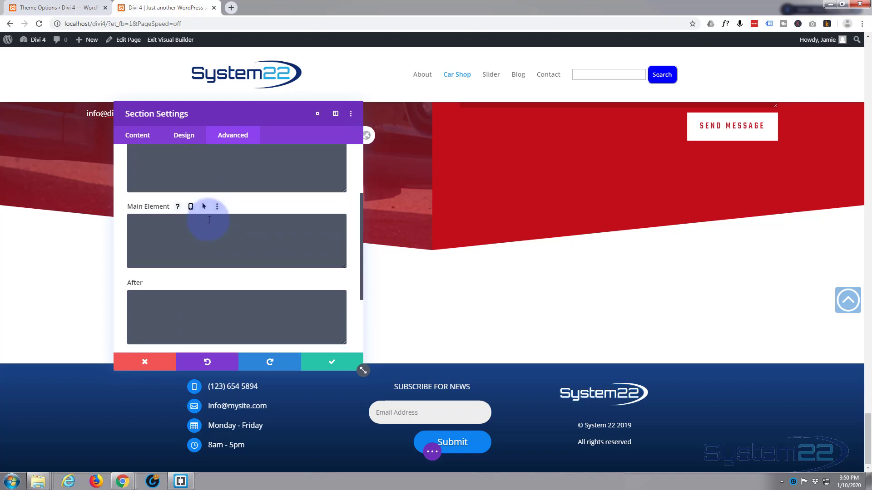
left_click(205, 220)
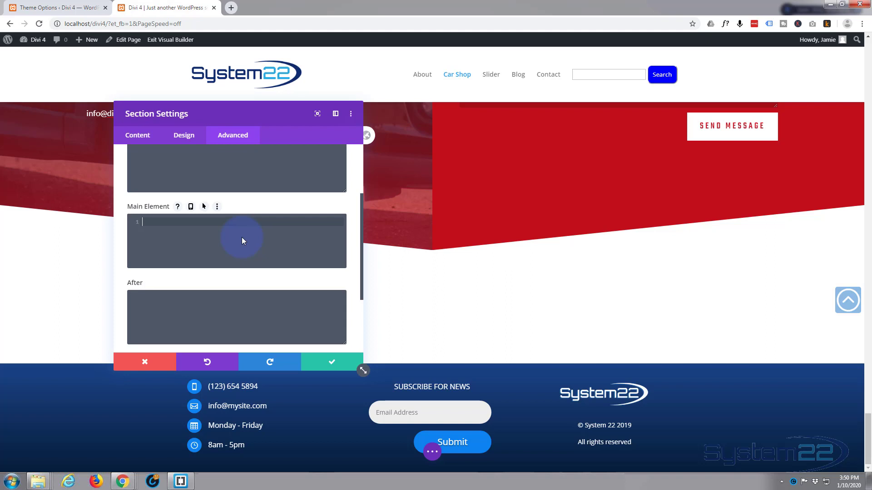
type("position:fixed")
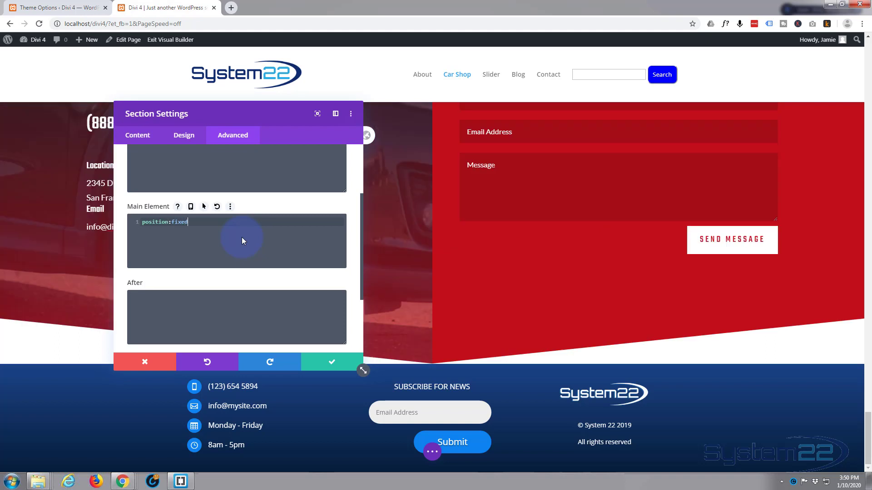
Add right:0, bottom:125px and left:0 to the section's Main Element CSS and check its position against the page
type(";")
type("right:0;")
type("bottom:125px; left:")
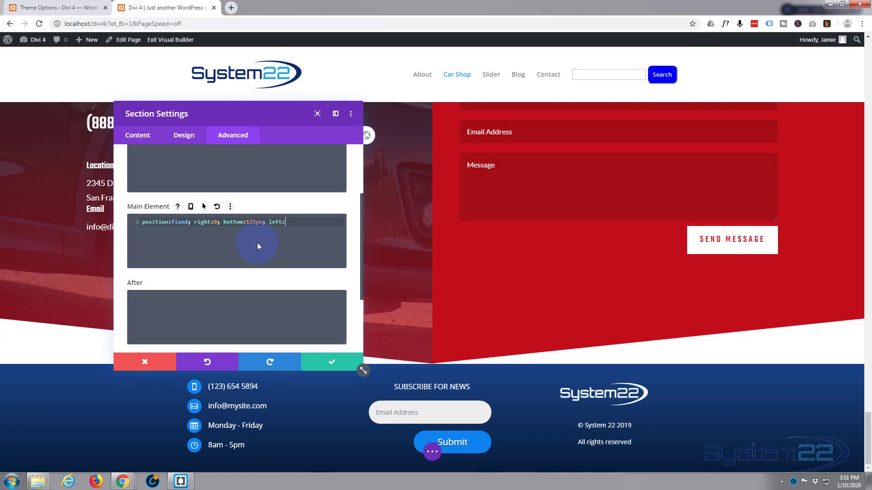
type("0;")
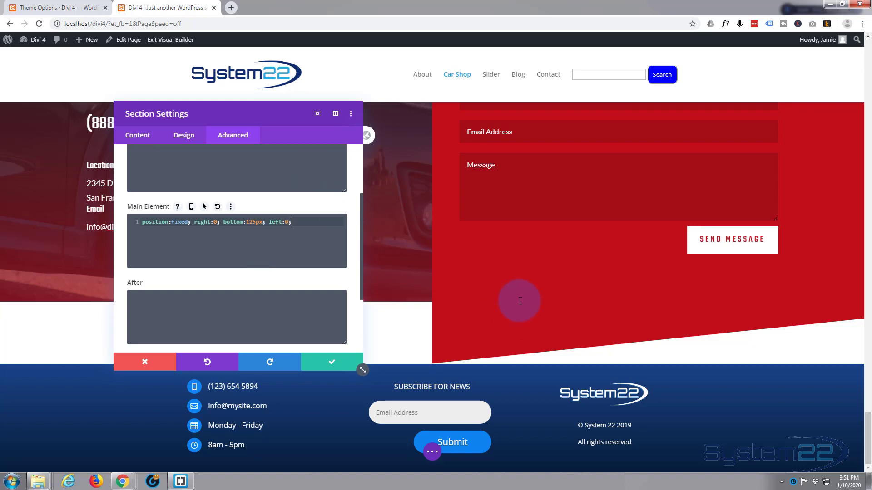
scroll(520, 301, "up", 5)
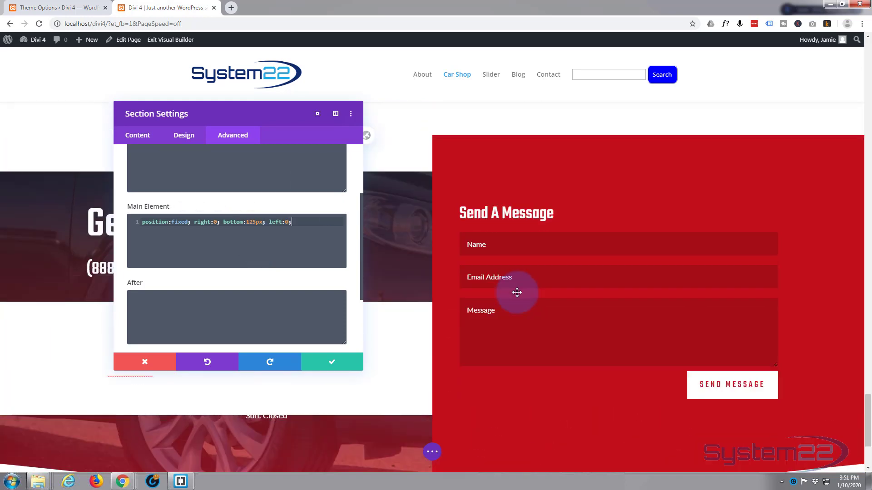
scroll(516, 293, "down", 3)
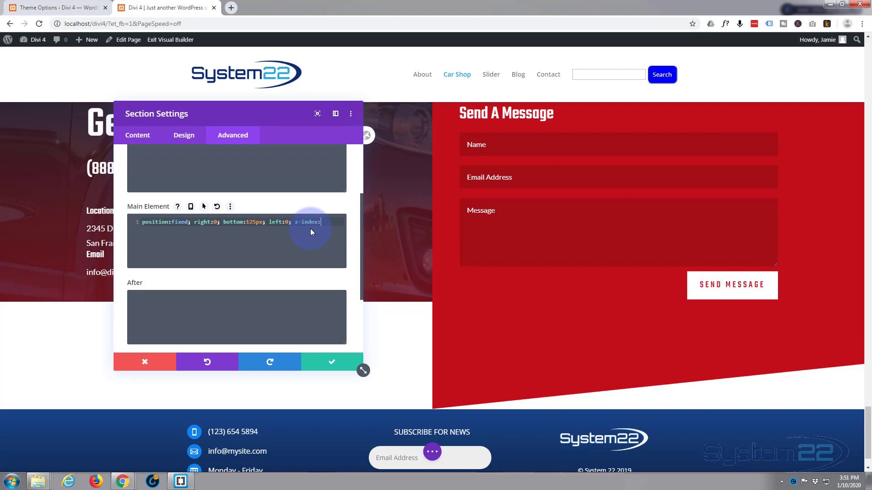
Add z-index:999999 to the arrow section's Main Element CSS and check how it overlays the page
type("99")
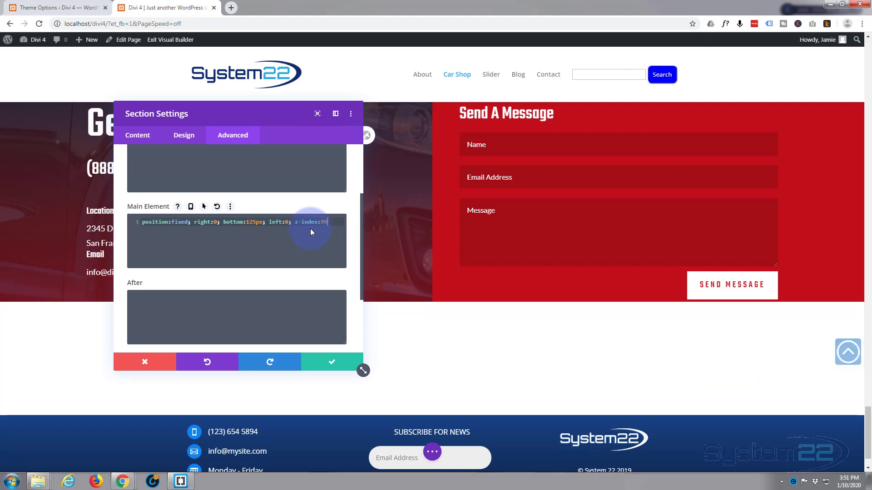
type("9999;")
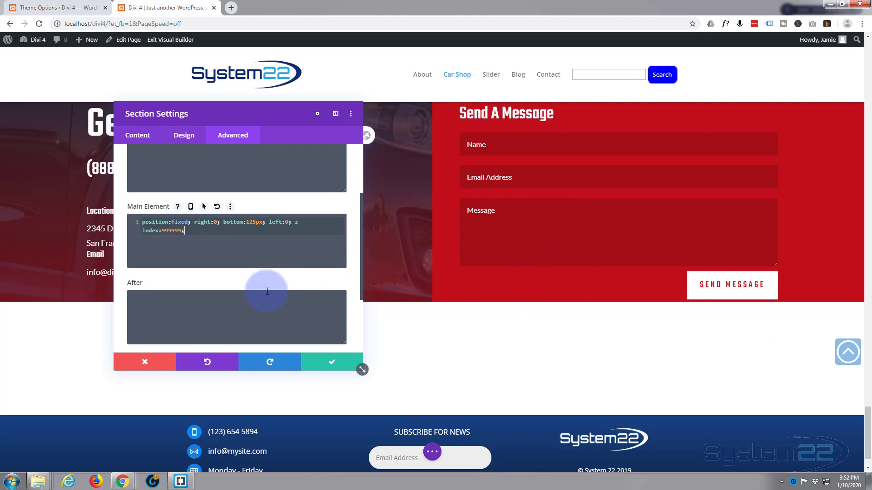
scroll(568, 280, "down", 1)
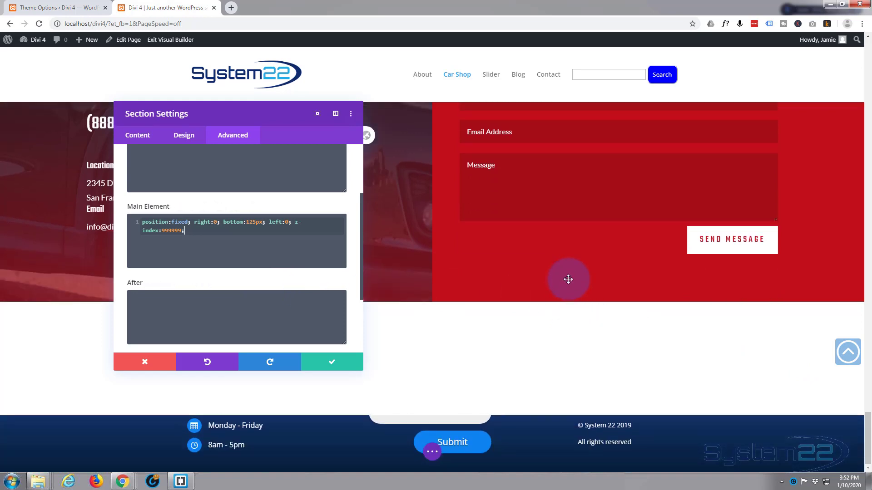
scroll(567, 280, "up", 10)
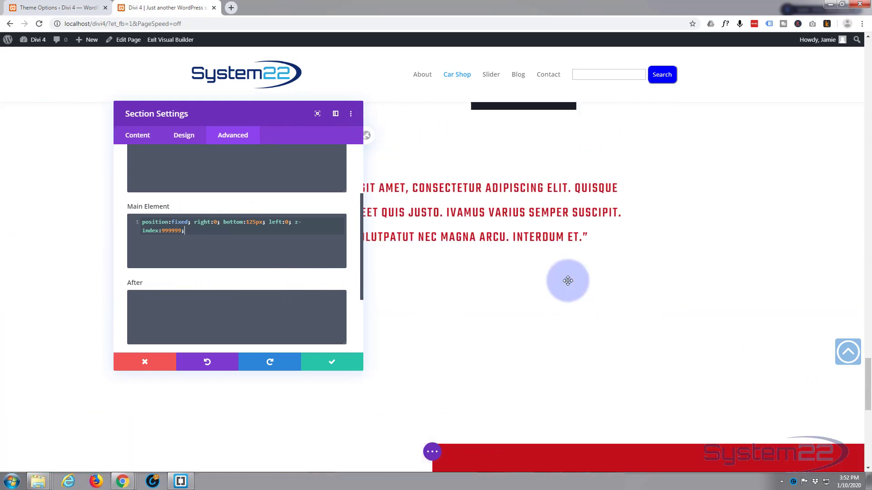
scroll(568, 280, "down", 10)
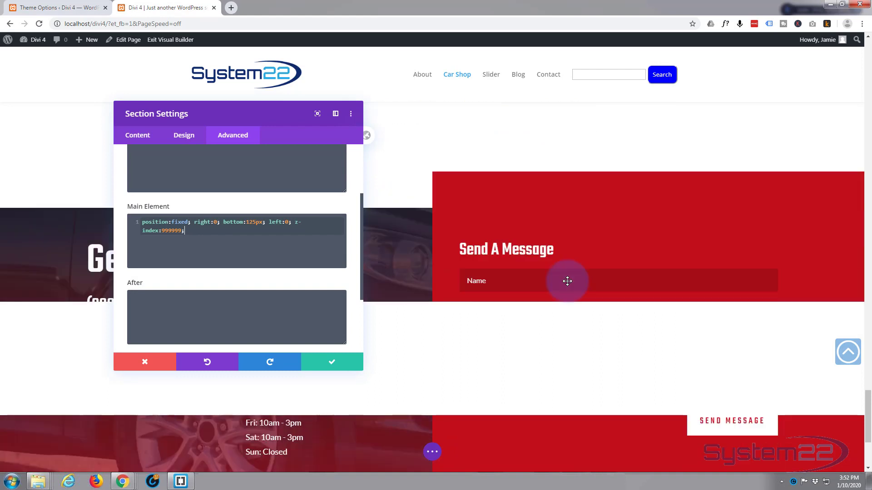
scroll(567, 281, "down", 1)
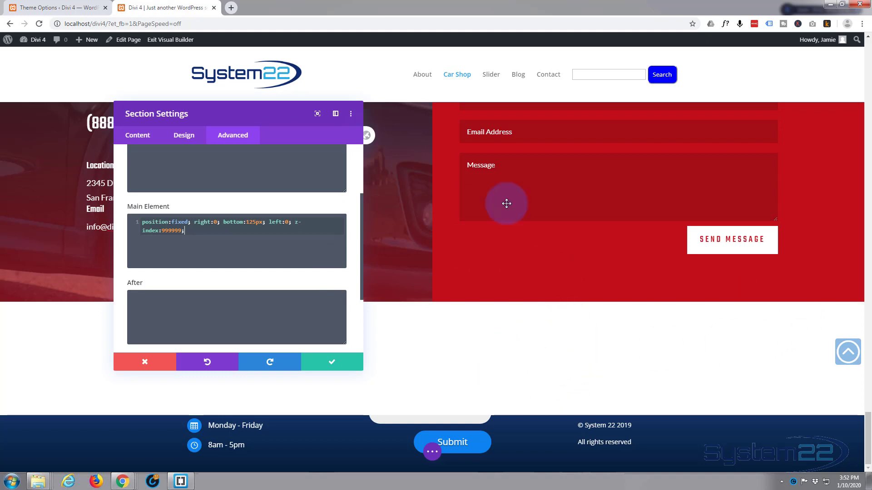
Give the arrow section a fully transparent background color
left_click(146, 138)
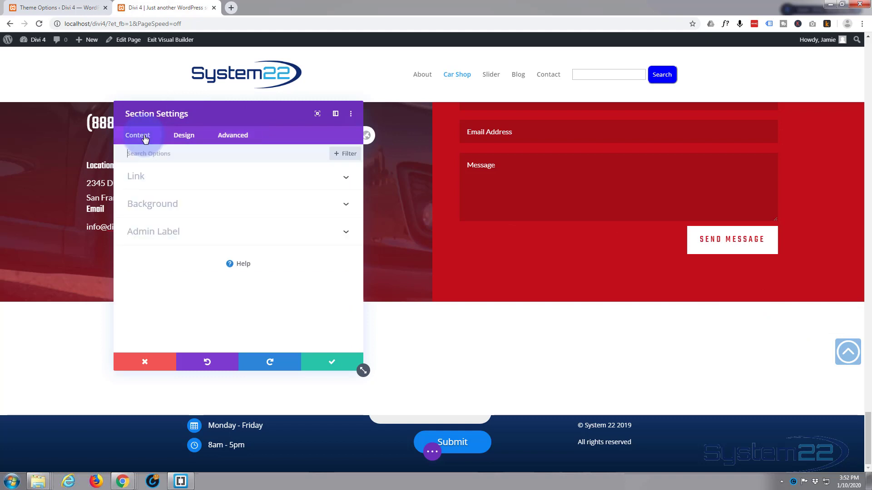
left_click(171, 203)
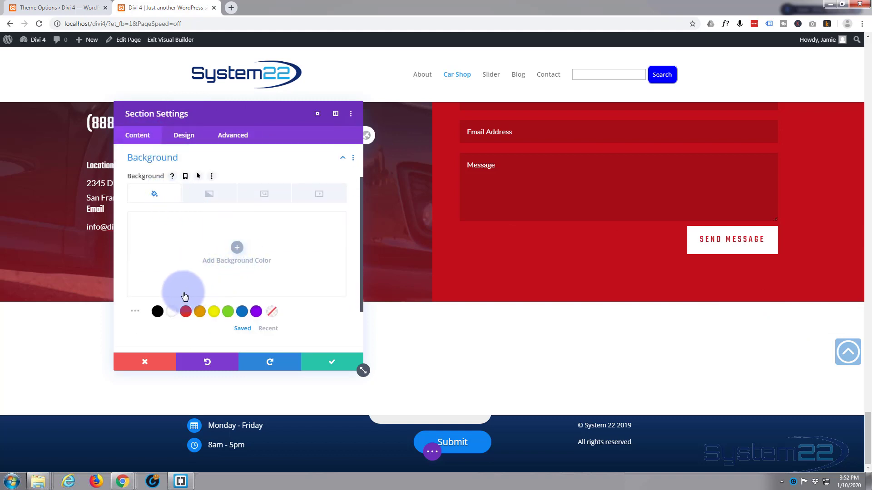
left_click(192, 264)
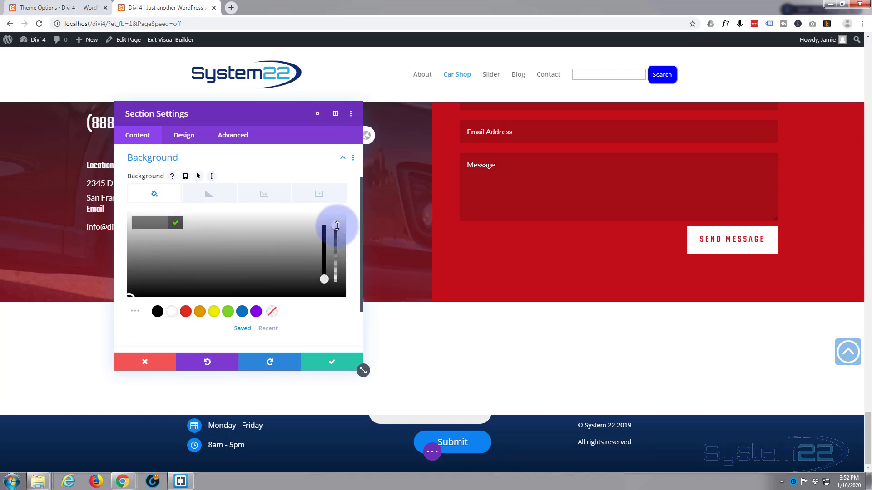
left_click_drag(337, 226, 337, 299)
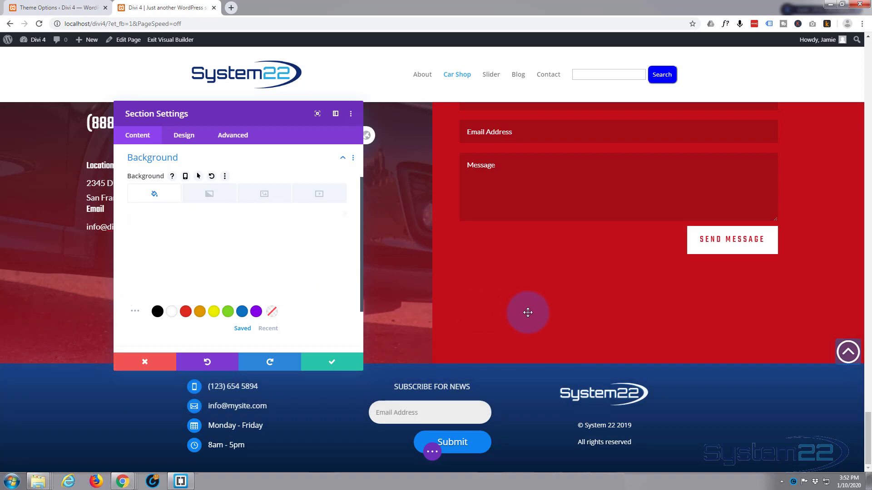
Check the arrow button against the page's other sections and save the section settings
scroll(529, 309, "up", 8)
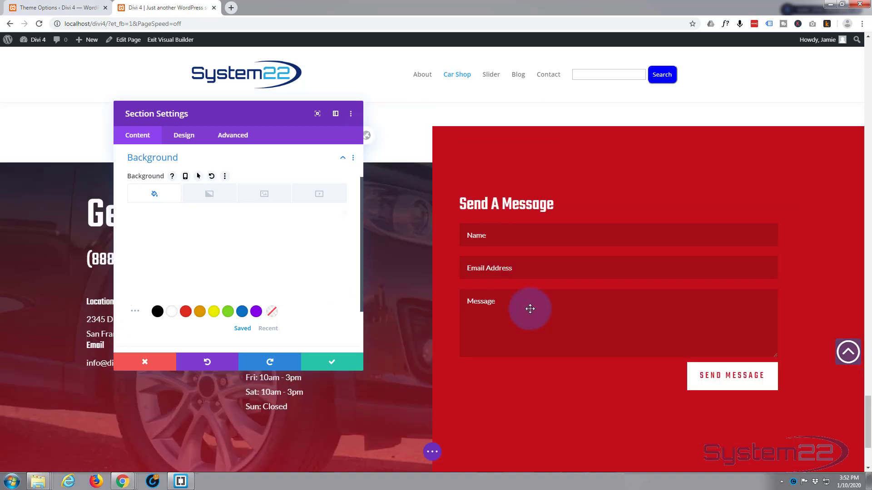
scroll(531, 308, "up", 8)
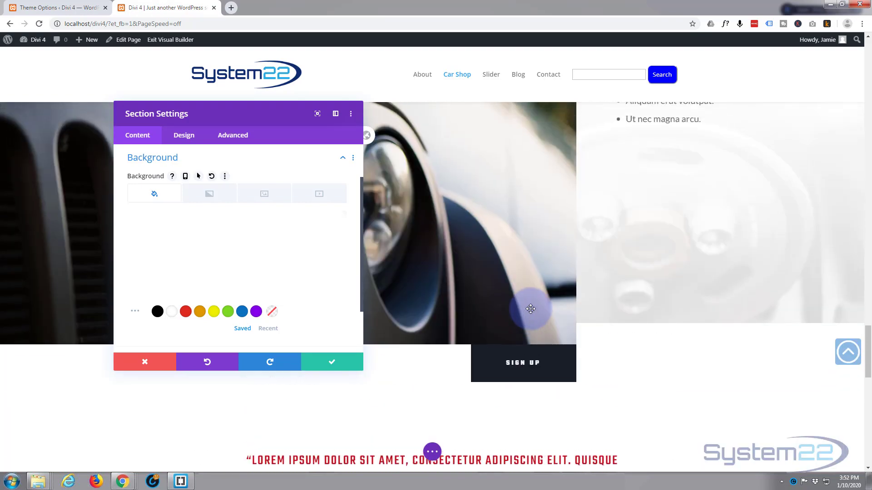
scroll(531, 309, "up", 10)
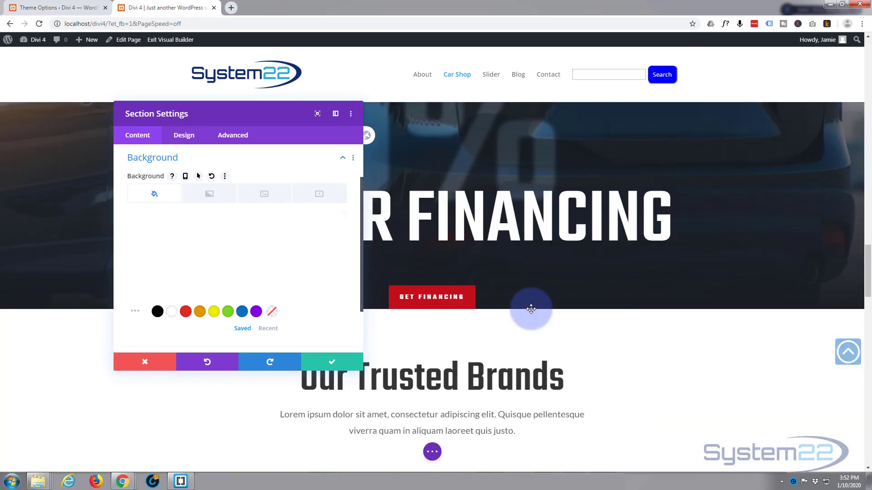
scroll(531, 309, "up", 3)
scroll(531, 309, "down", 8)
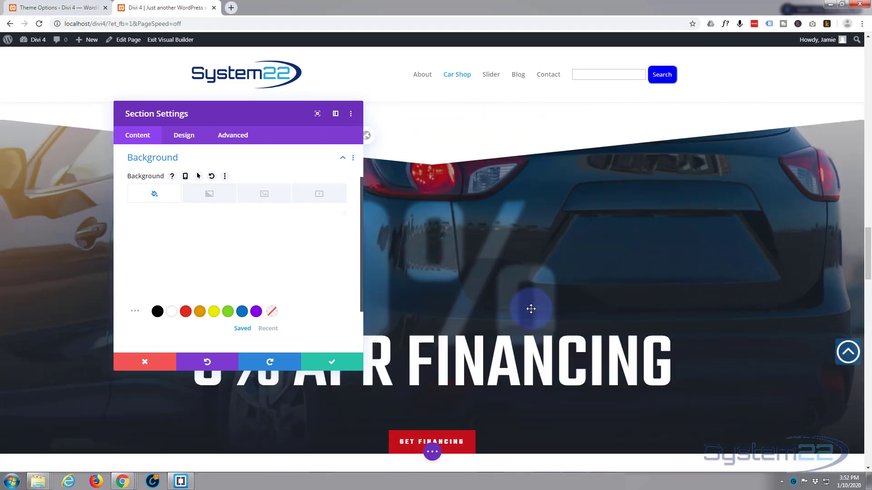
scroll(531, 309, "down", 10)
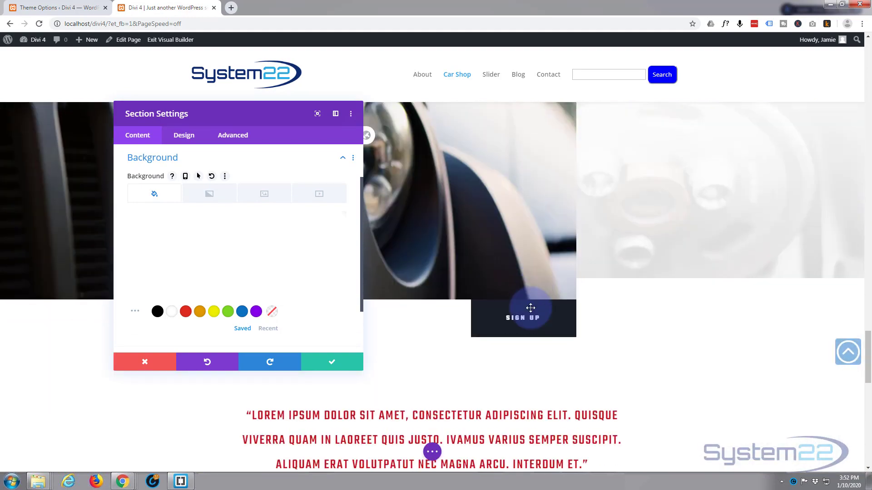
scroll(530, 308, "down", 6)
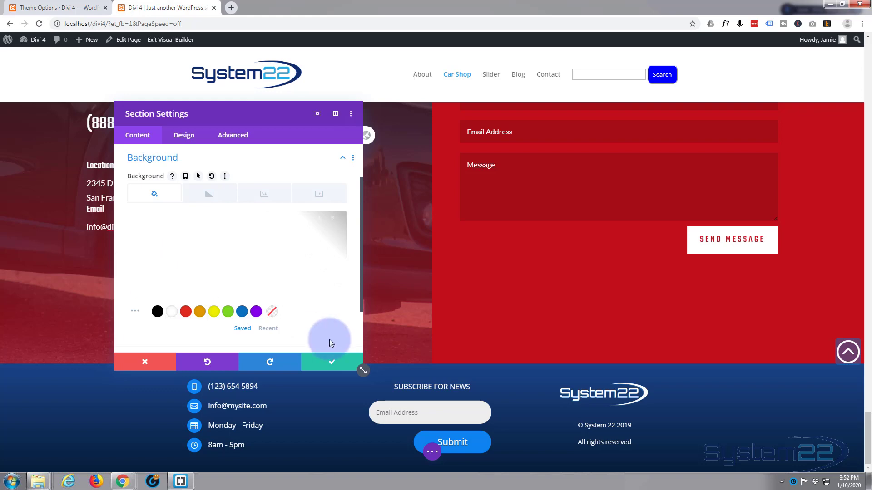
left_click(332, 366)
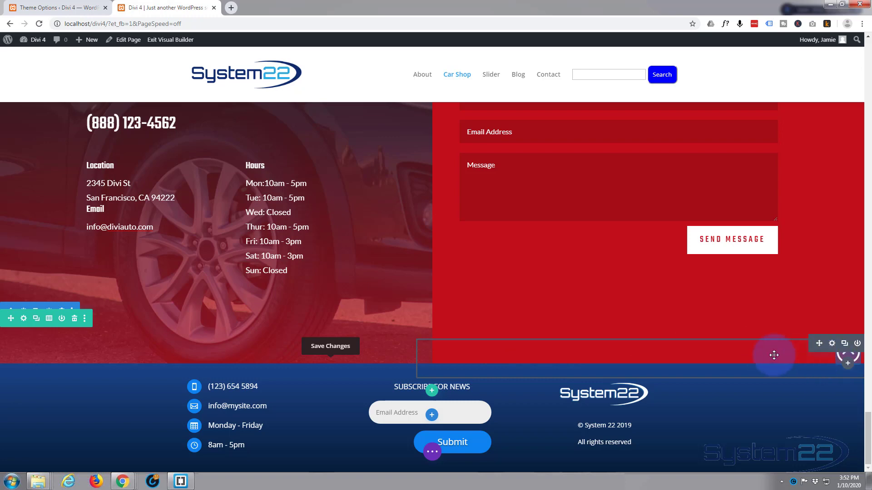
Set the CSS ID of the hero section at the start of the page to top and save its settings
scroll(365, 272, "up", 6)
scroll(740, 194, "up", 7)
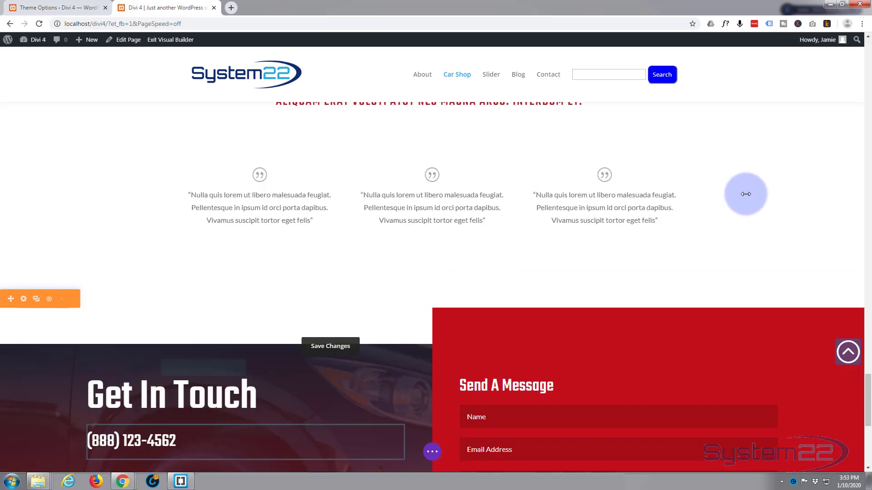
scroll(861, 121, "up", 15)
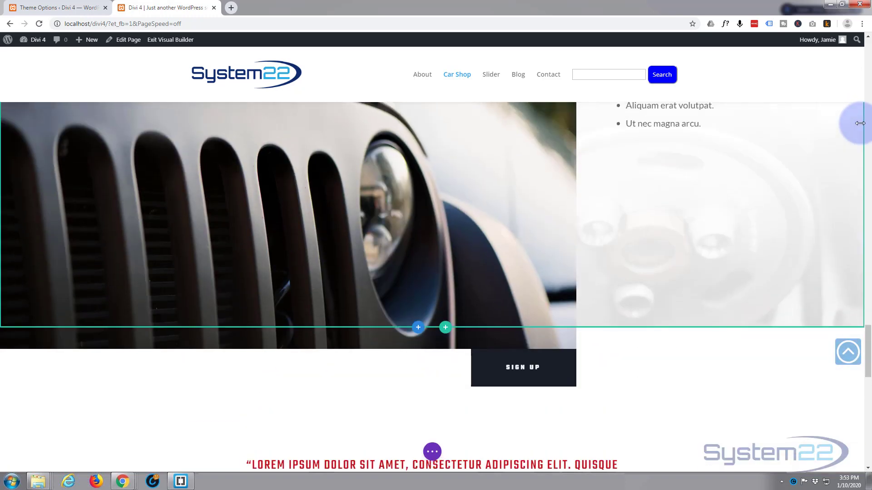
scroll(859, 125, "up", 15)
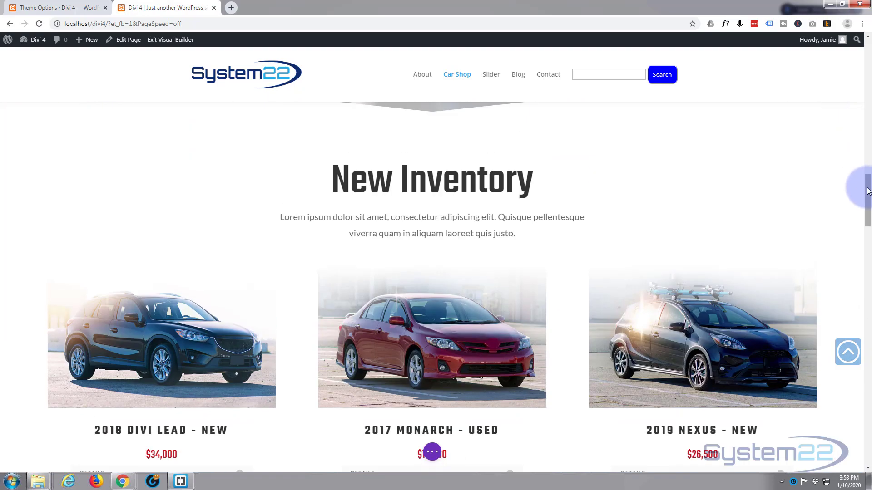
left_click_drag(867, 191, 867, 68)
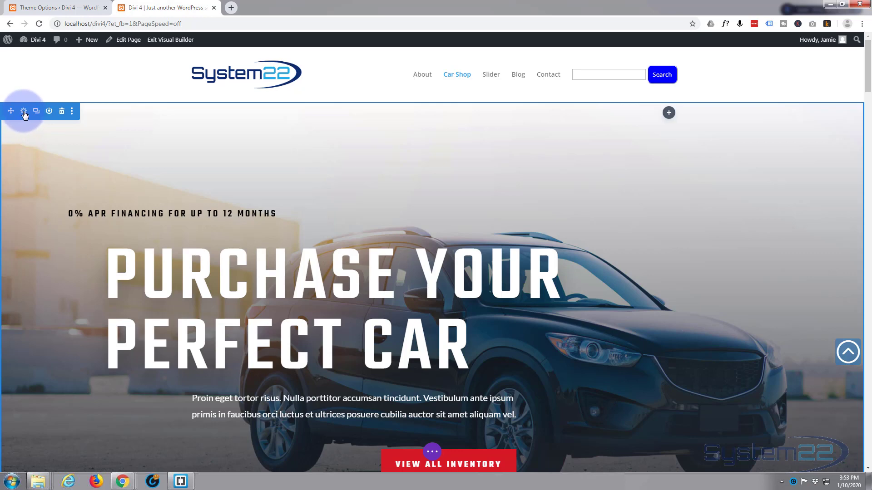
left_click(24, 113)
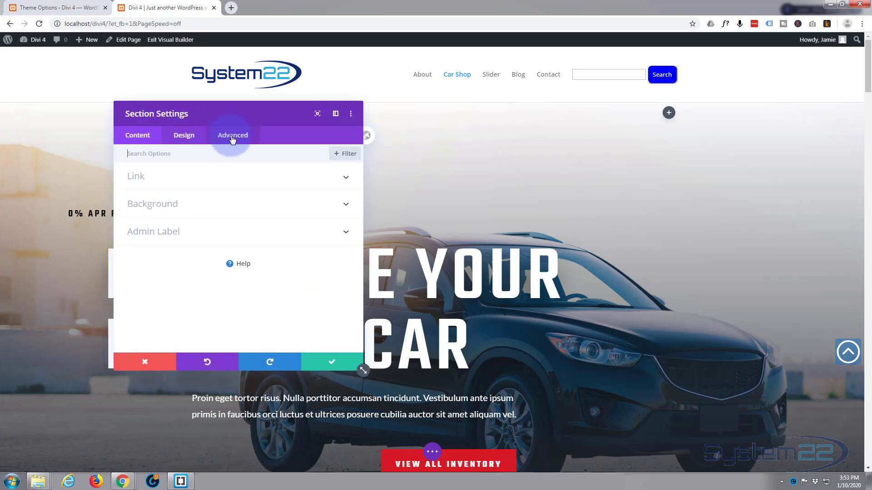
left_click(233, 139)
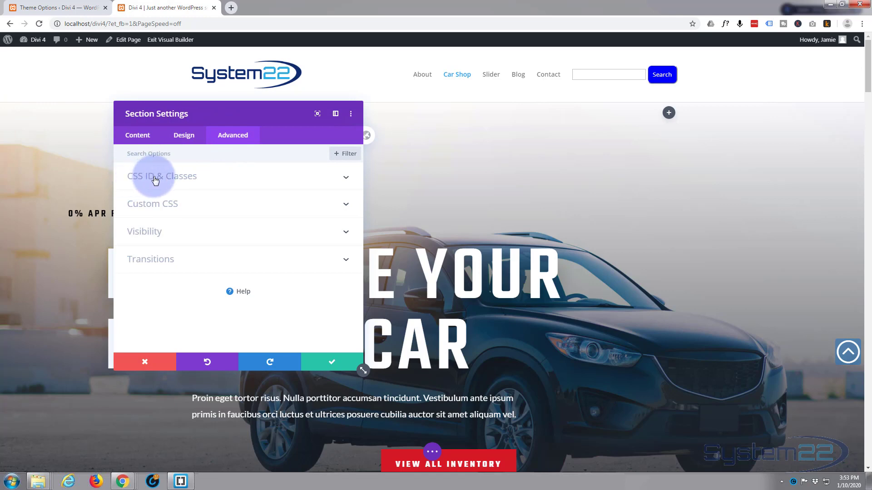
left_click(132, 179)
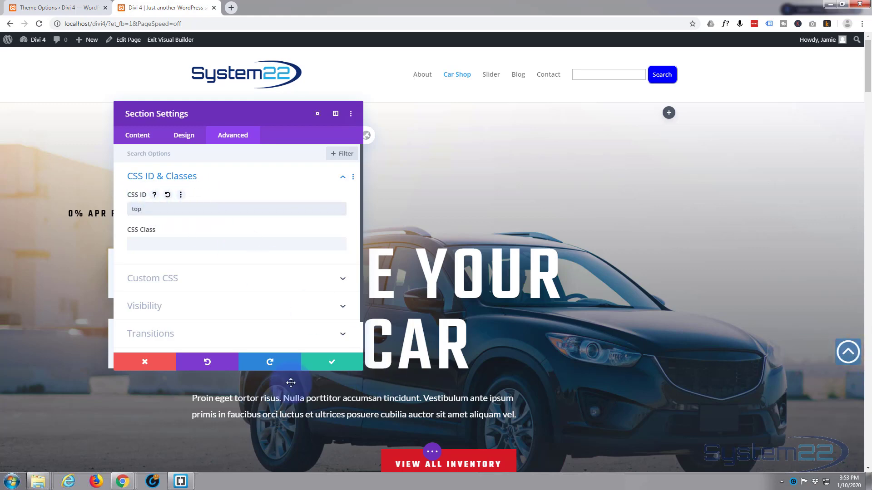
left_click(341, 366)
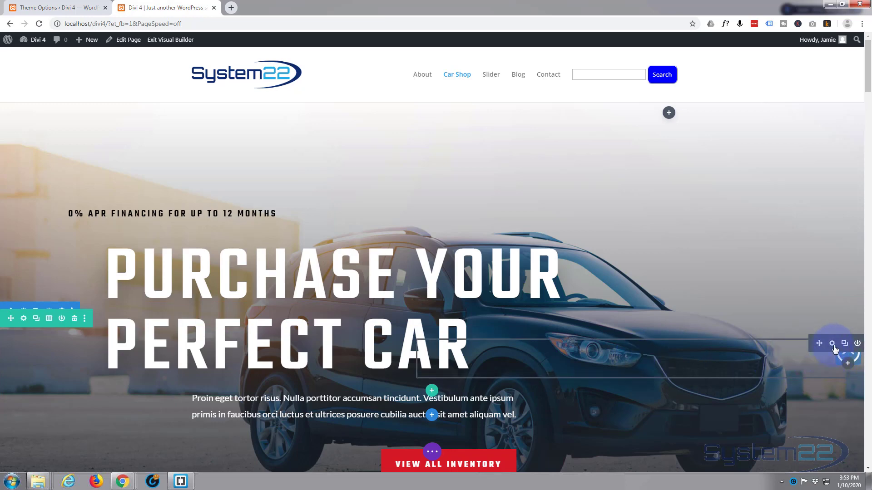
Look at the page's section structure in wireframe view and return to desktop view
left_click(429, 452)
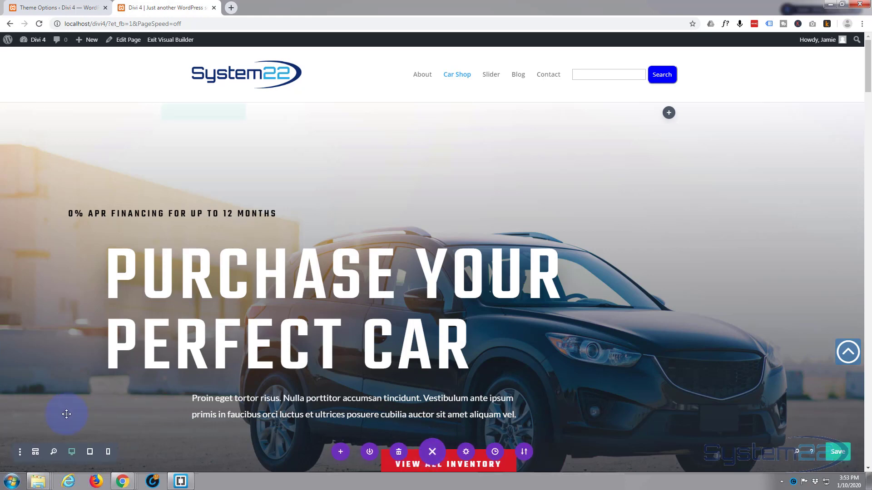
left_click(35, 453)
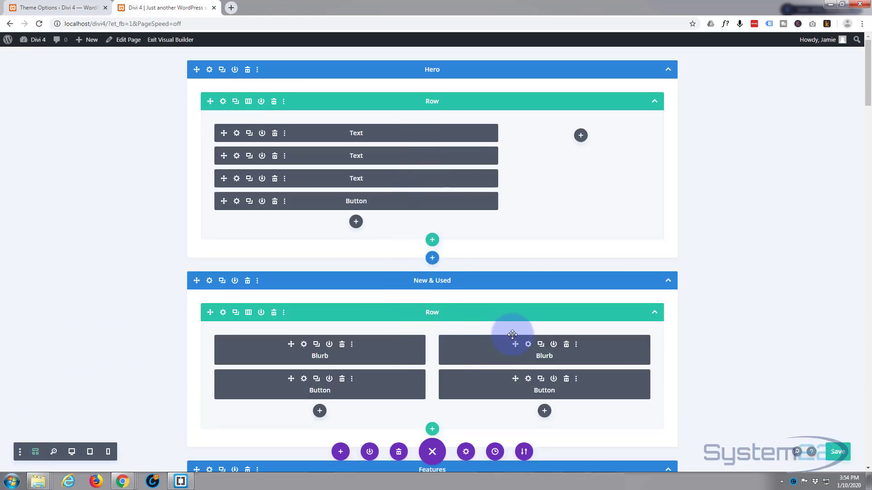
left_click(72, 454)
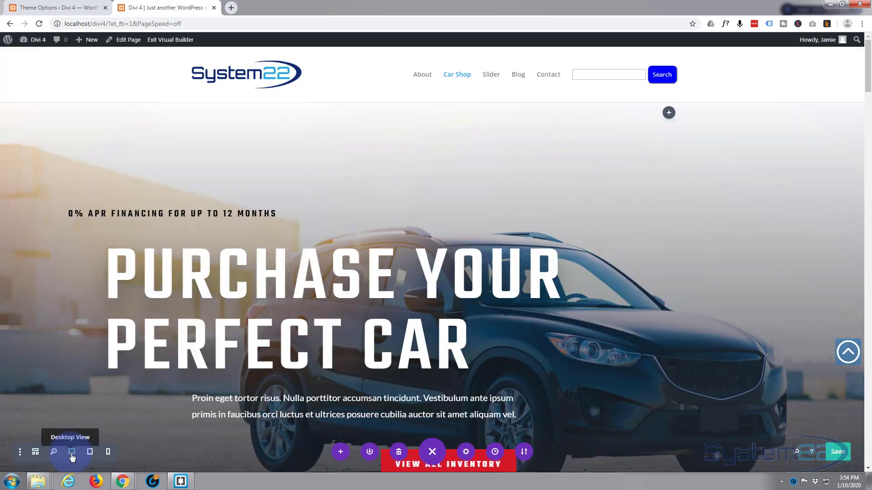
Set the arrow section's link URL to #top, opening in the same window, and save its settings
mouse_move(74, 350)
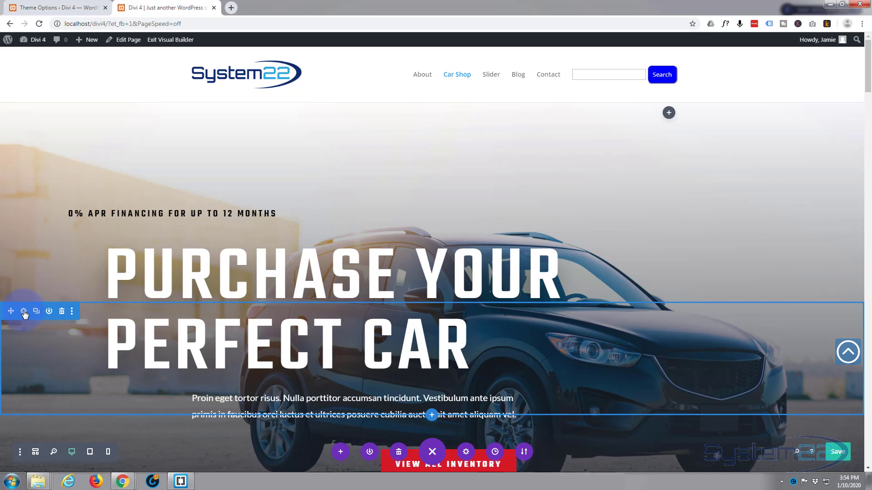
left_click(24, 312)
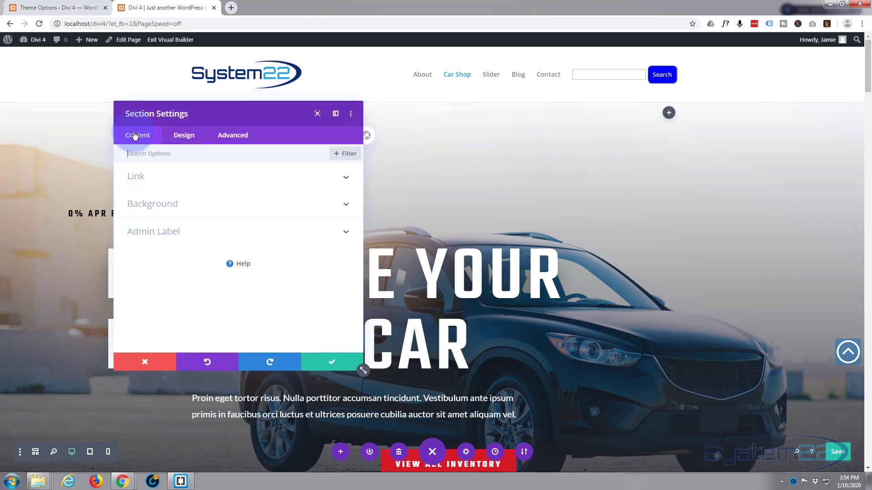
left_click(168, 179)
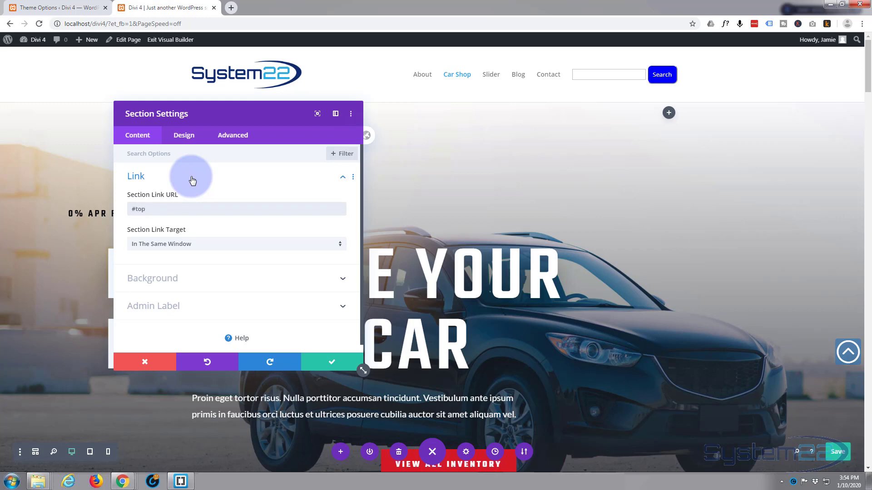
left_click(330, 365)
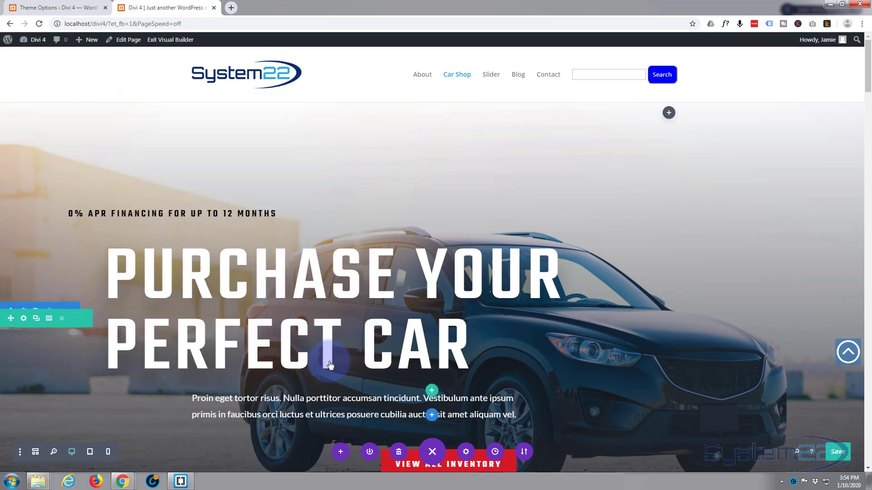
Save the page and exit the Visual Builder
left_click(838, 455)
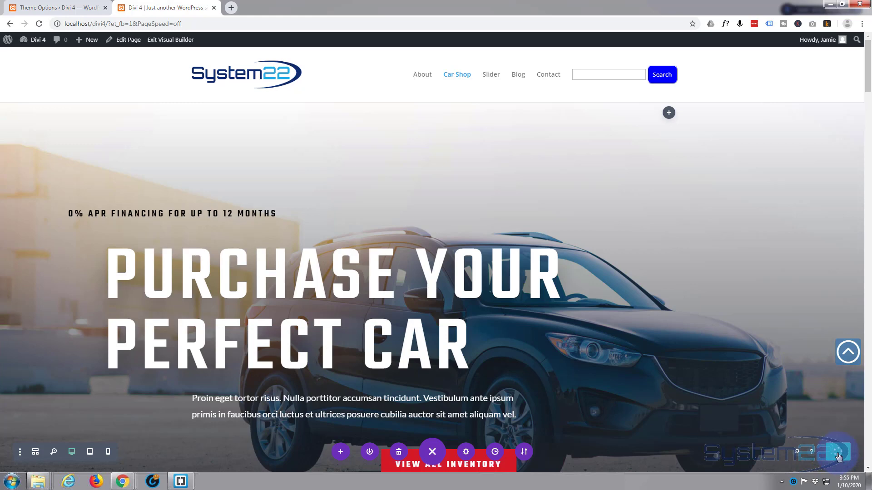
left_click(161, 41)
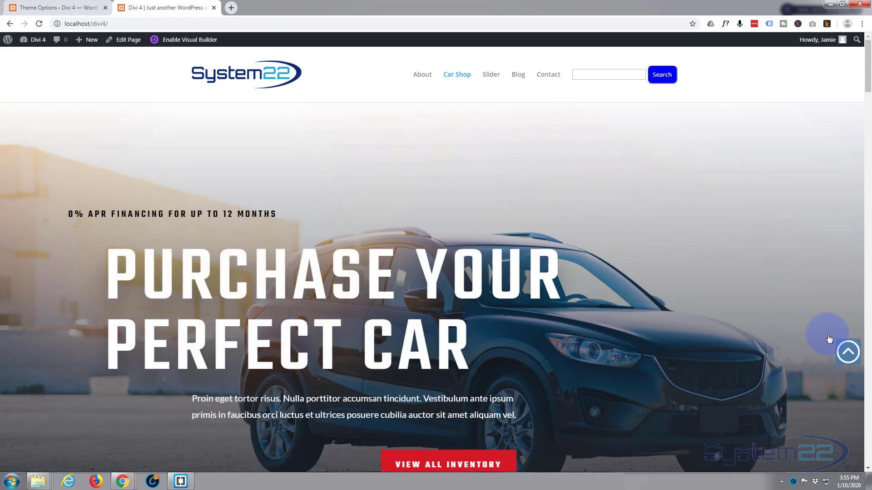
Test the custom back-to-top arrow on the live page from the New Inventory section and again from the footer
scroll(629, 287, "down", 8)
scroll(629, 287, "down", 15)
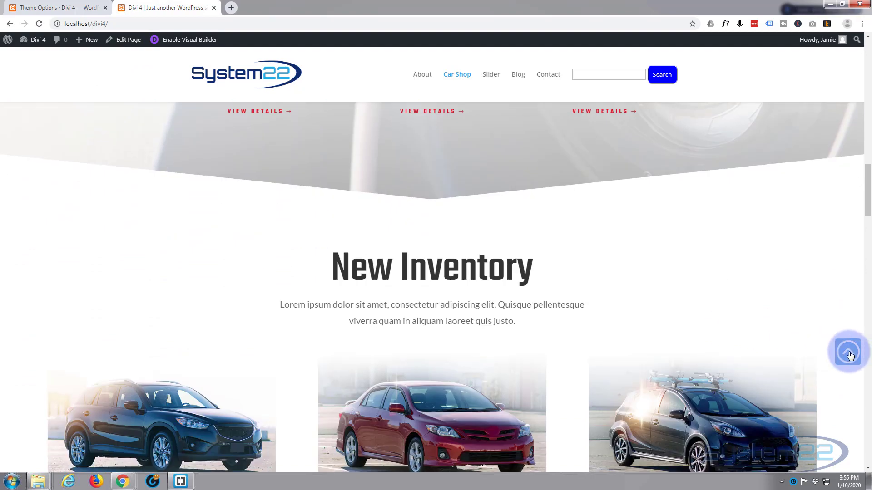
left_click(848, 352)
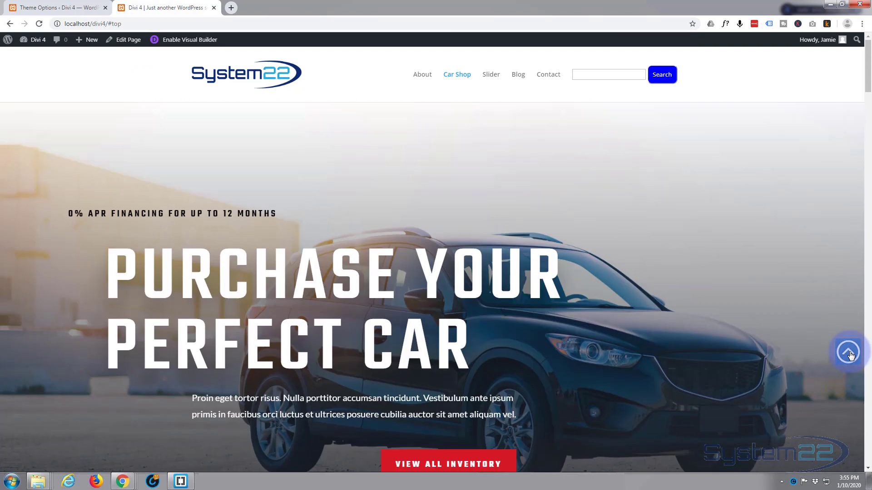
scroll(538, 299, "down", 20)
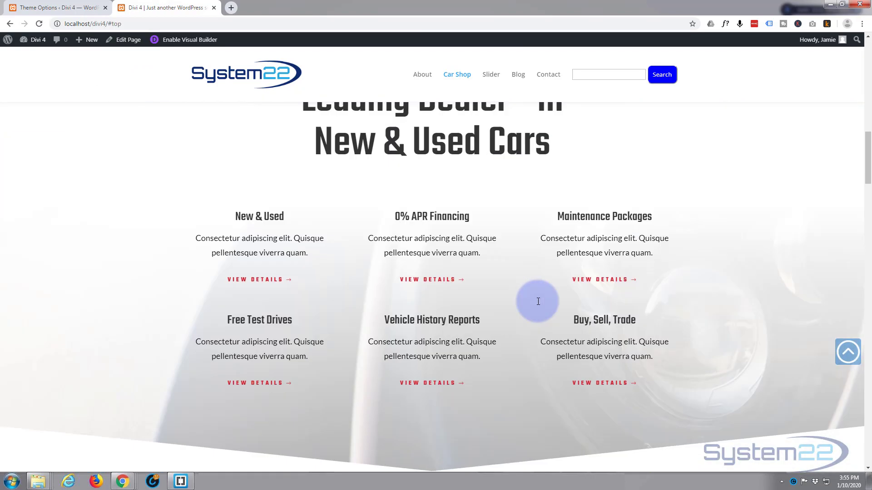
scroll(539, 302, "down", 20)
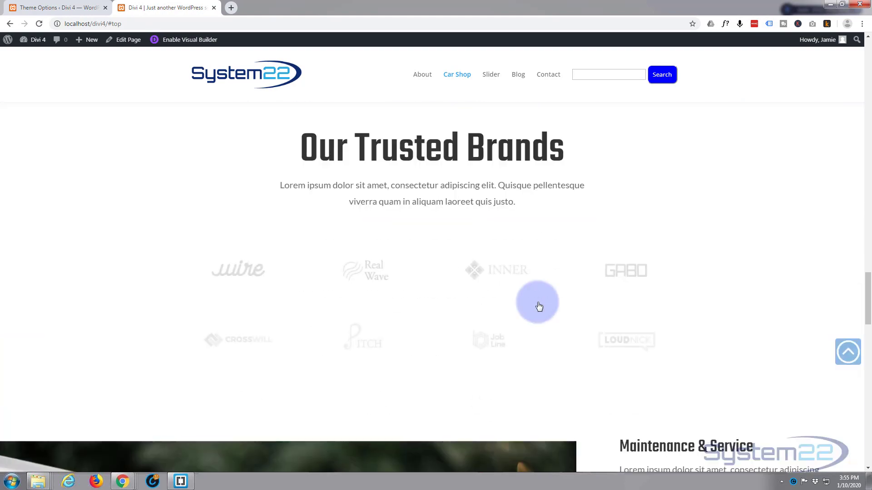
scroll(538, 307, "down", 20)
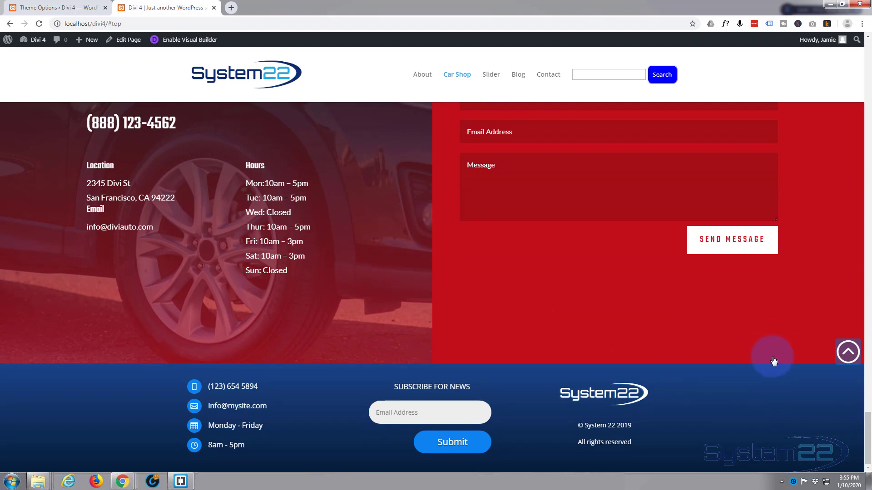
left_click(846, 357)
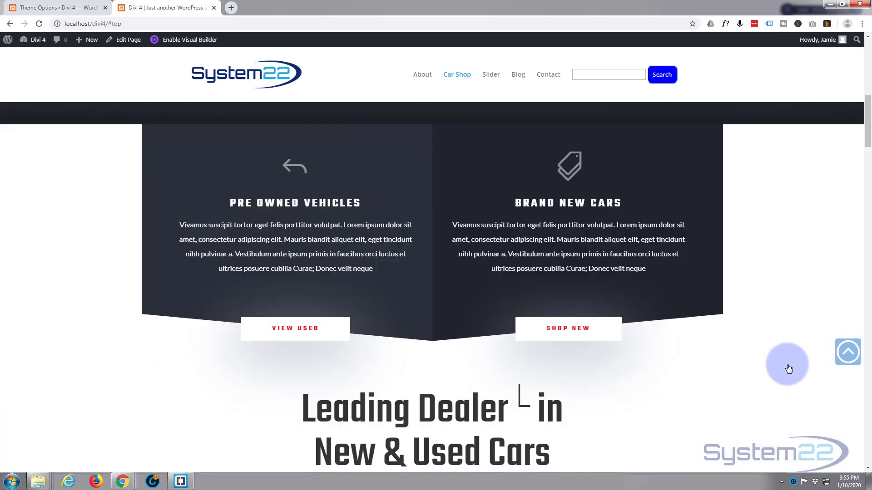
Examine how the fixed arrow sits over the different sections along the car shop page, ending at the hero section
scroll(797, 366, "down", 15)
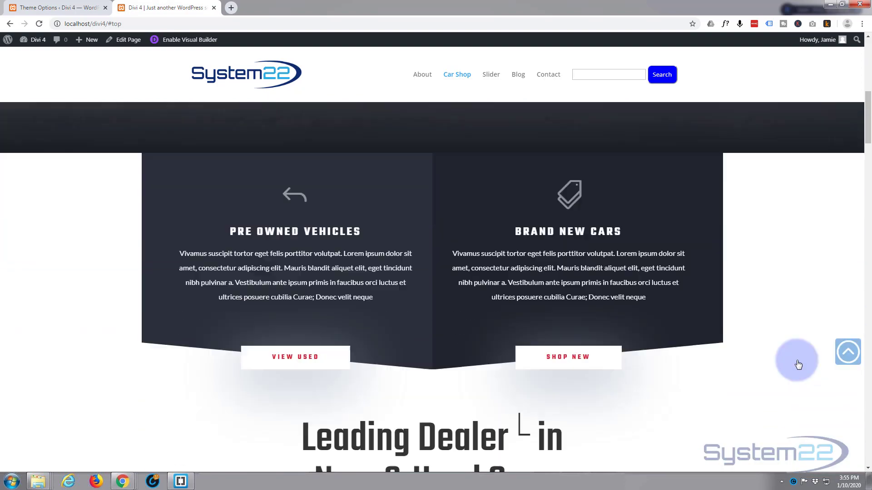
scroll(798, 365, "down", 20)
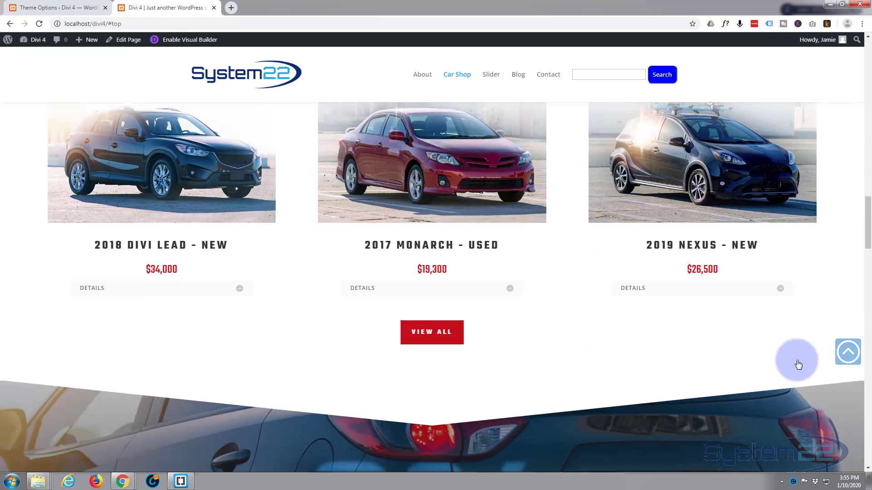
scroll(795, 361, "down", 5)
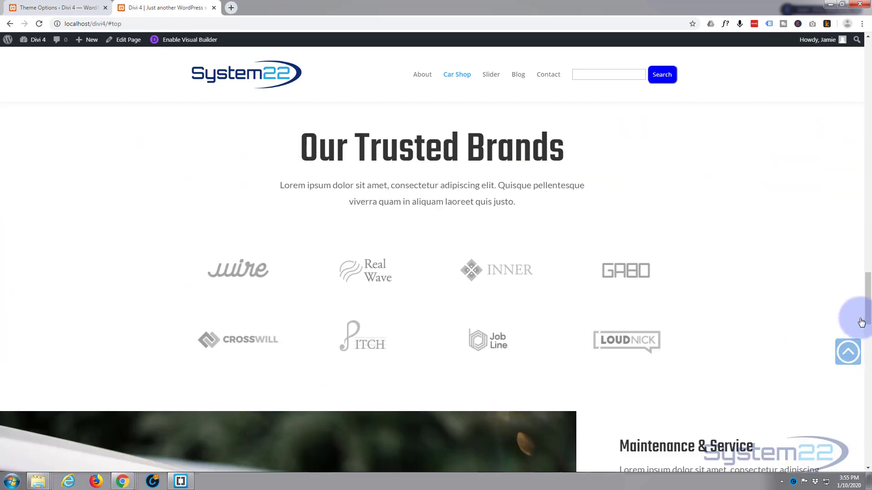
left_click_drag(866, 313, 856, 45)
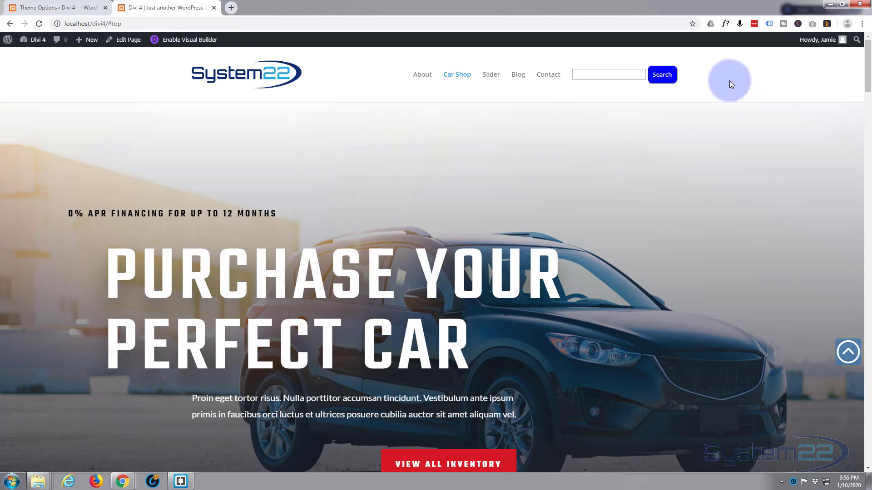
scroll(748, 312, "down", 5)
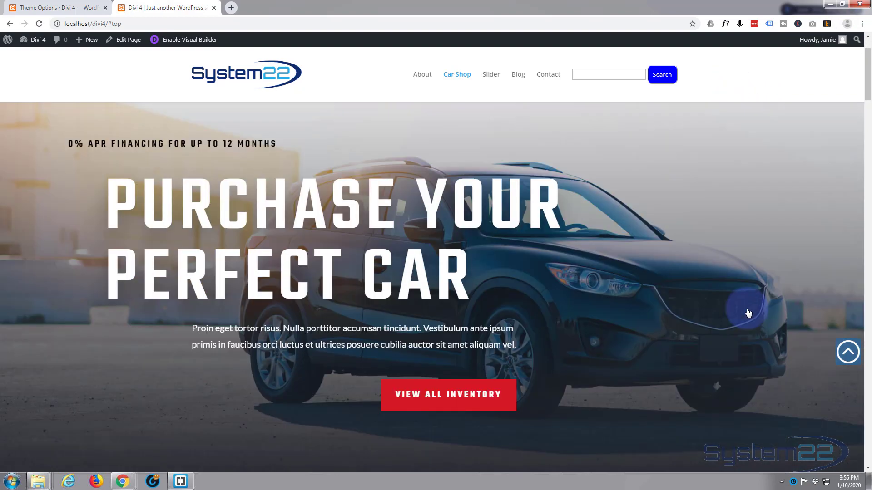
scroll(747, 312, "down", 5)
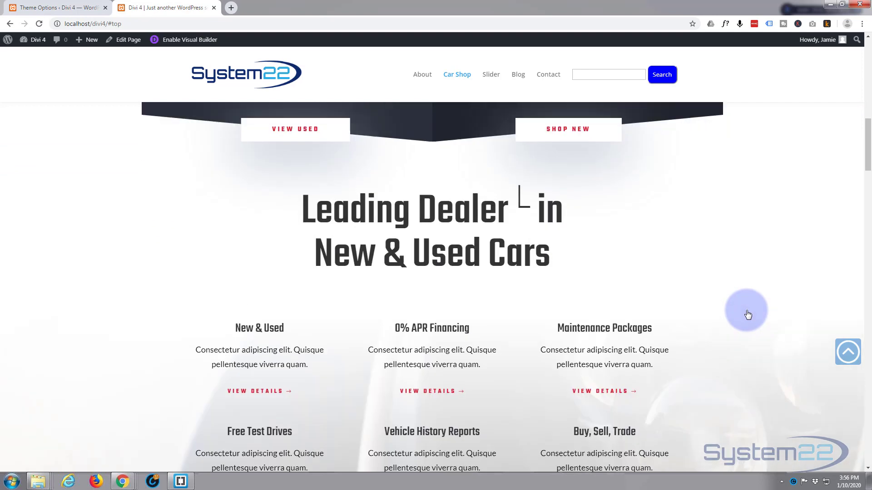
scroll(747, 315, "up", 6)
scroll(747, 316, "up", 7)
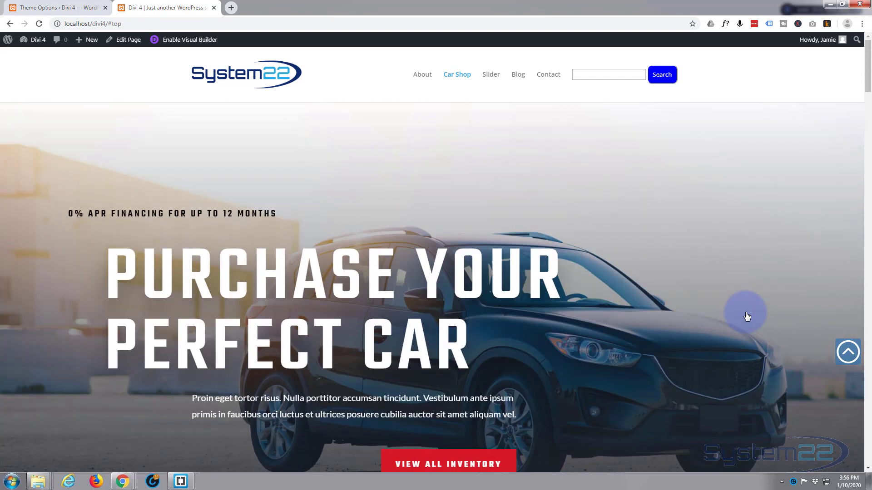